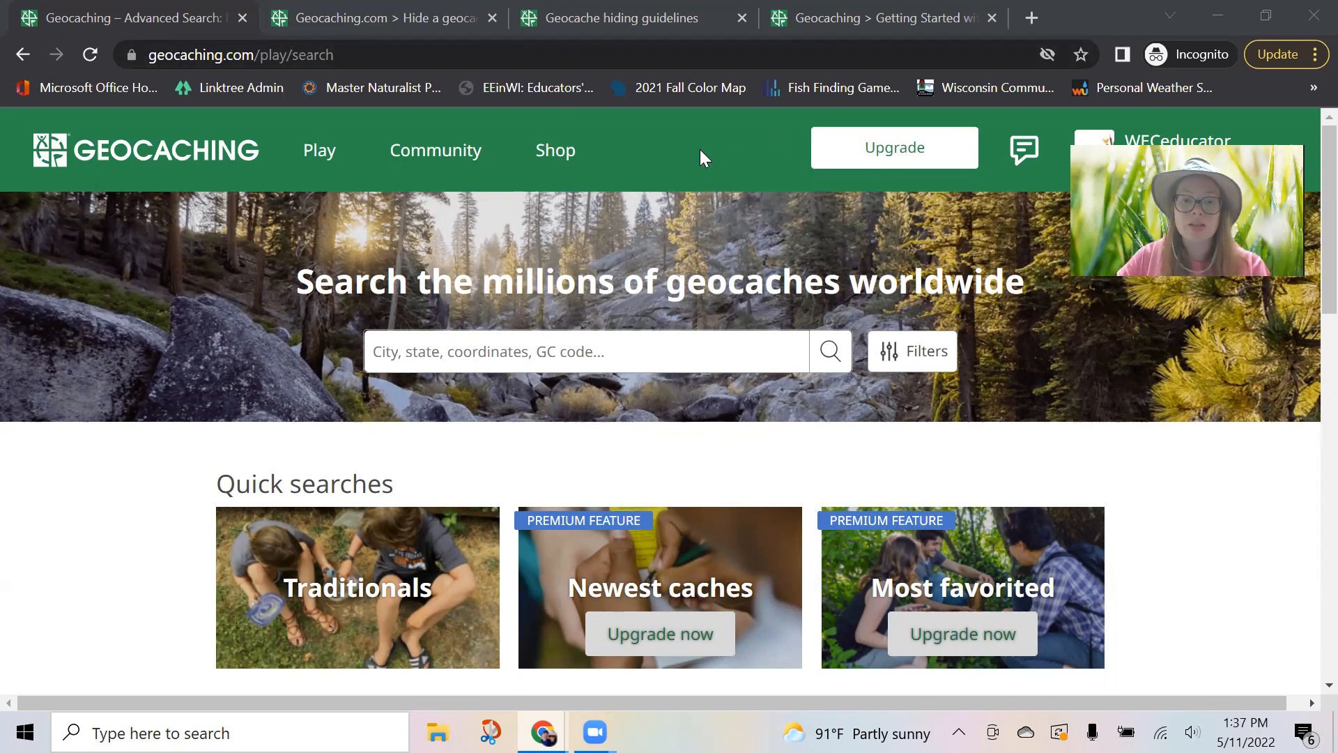
# Step: Open the page for hiding a geocache
pyautogui.scroll(-7, 663, 468)
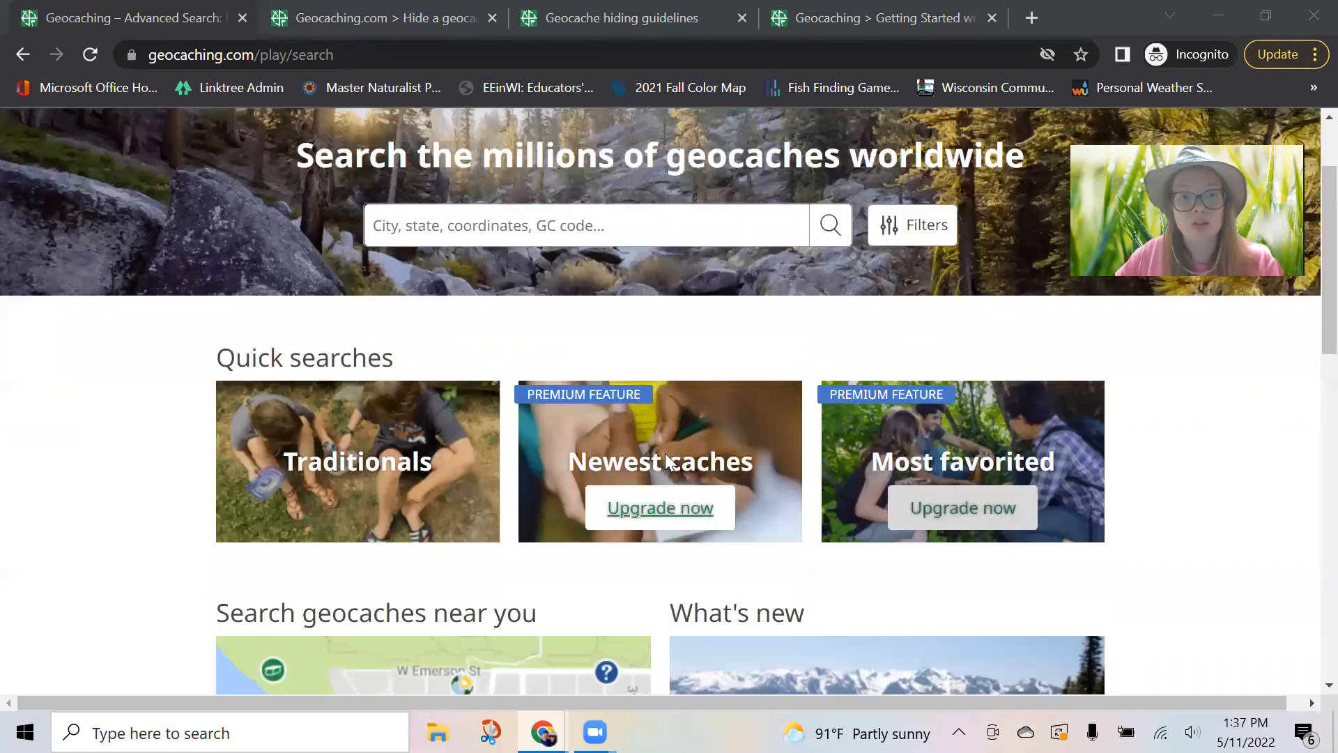
pyautogui.scroll(7, 667, 460)
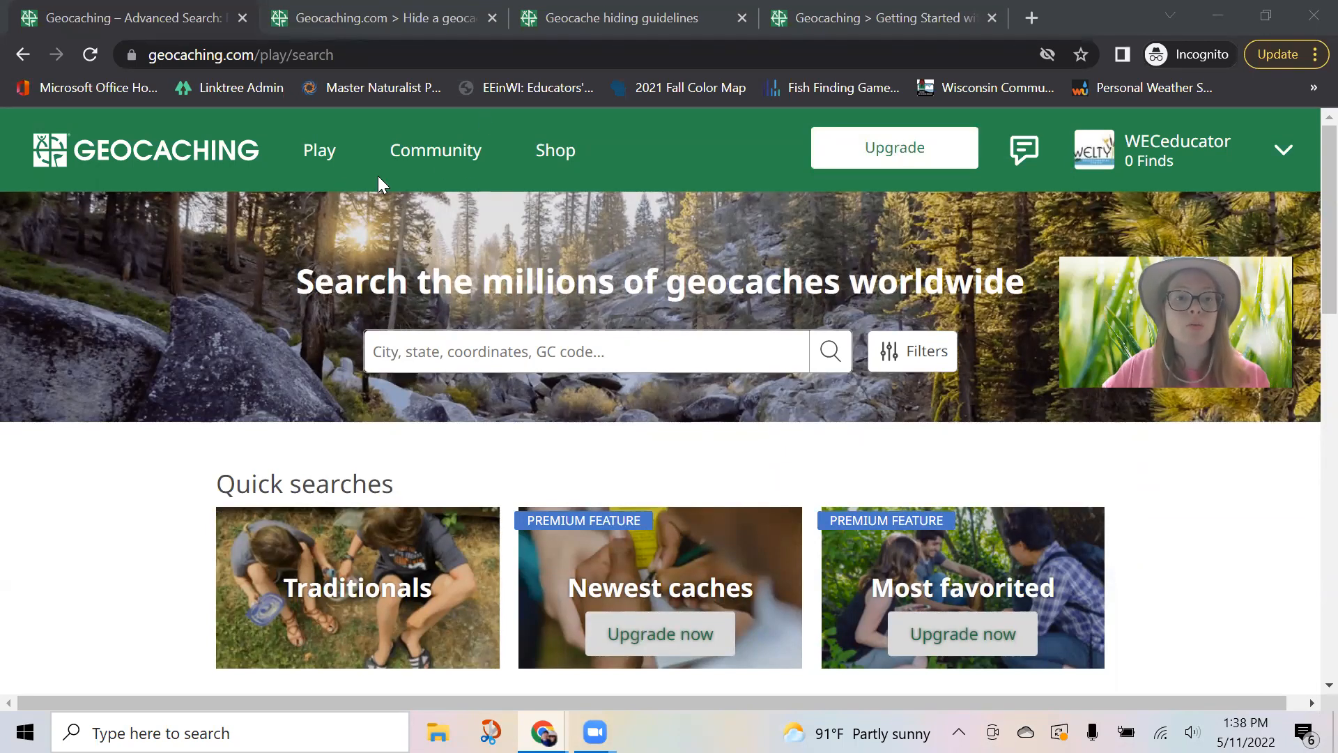
pyautogui.click(319, 159)
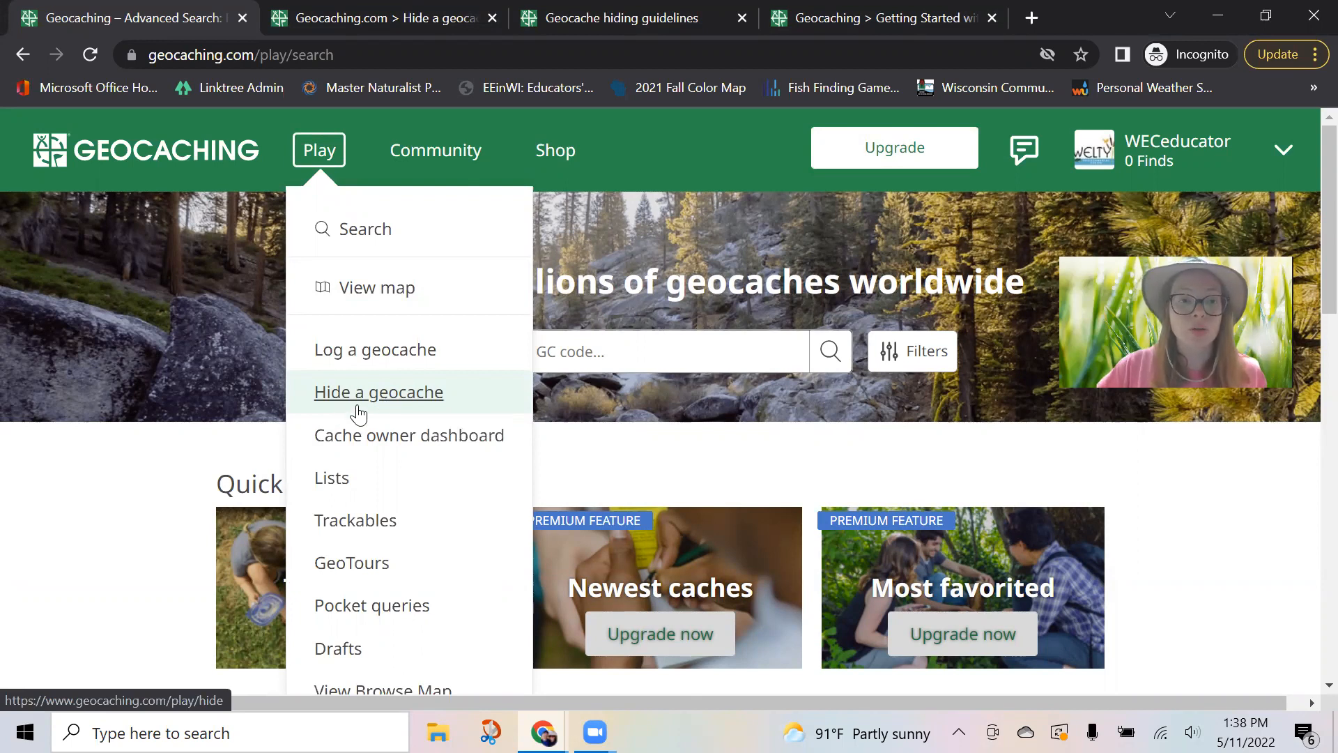
pyautogui.click(388, 404)
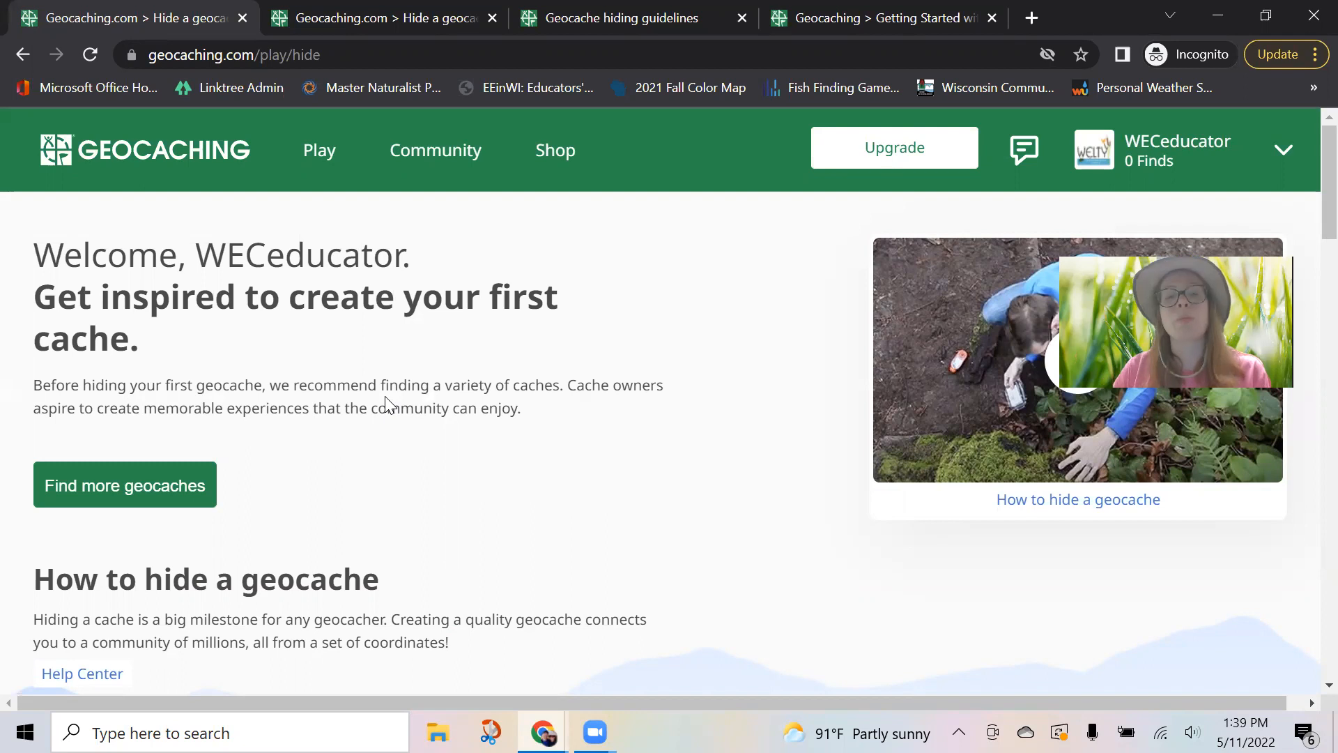
# Step: Open the hiding guidelines linked in step 2 of the How to hide a geocache instructions
pyautogui.scroll(-5, 760, 394)
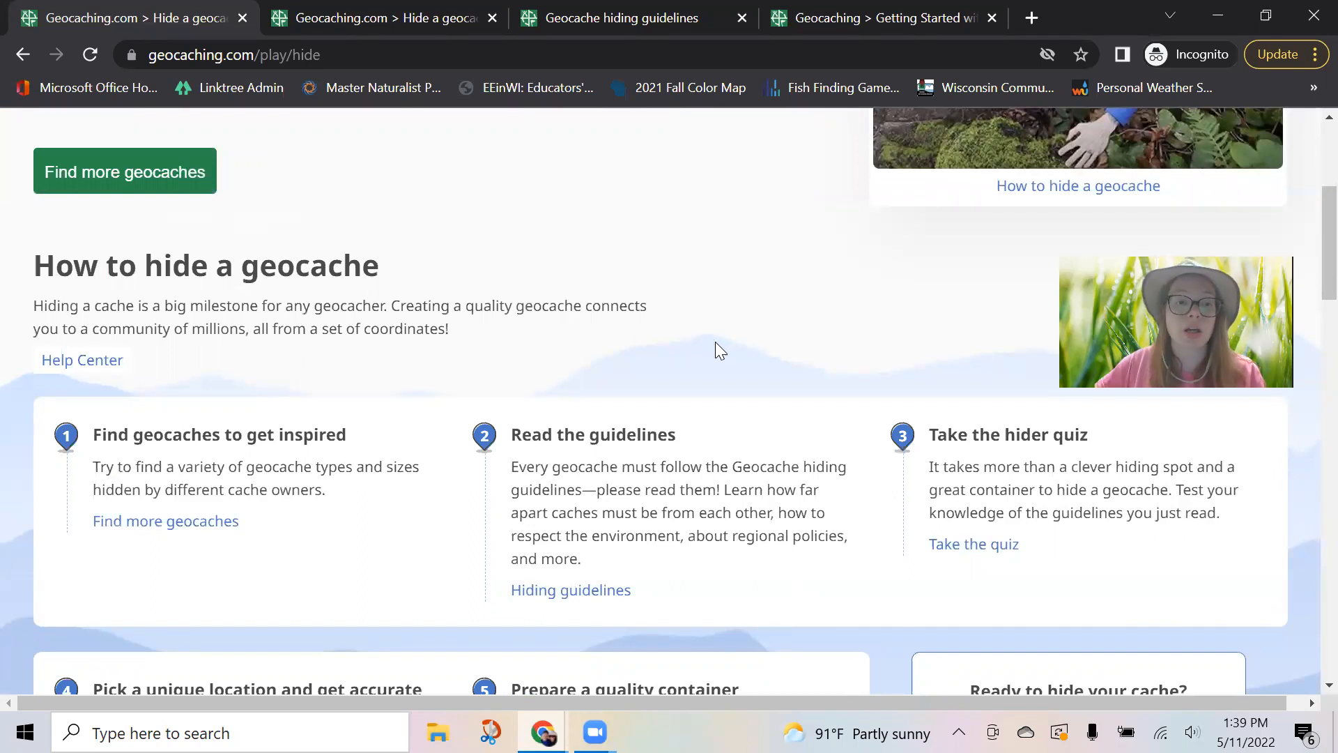
pyautogui.scroll(-2, 715, 342)
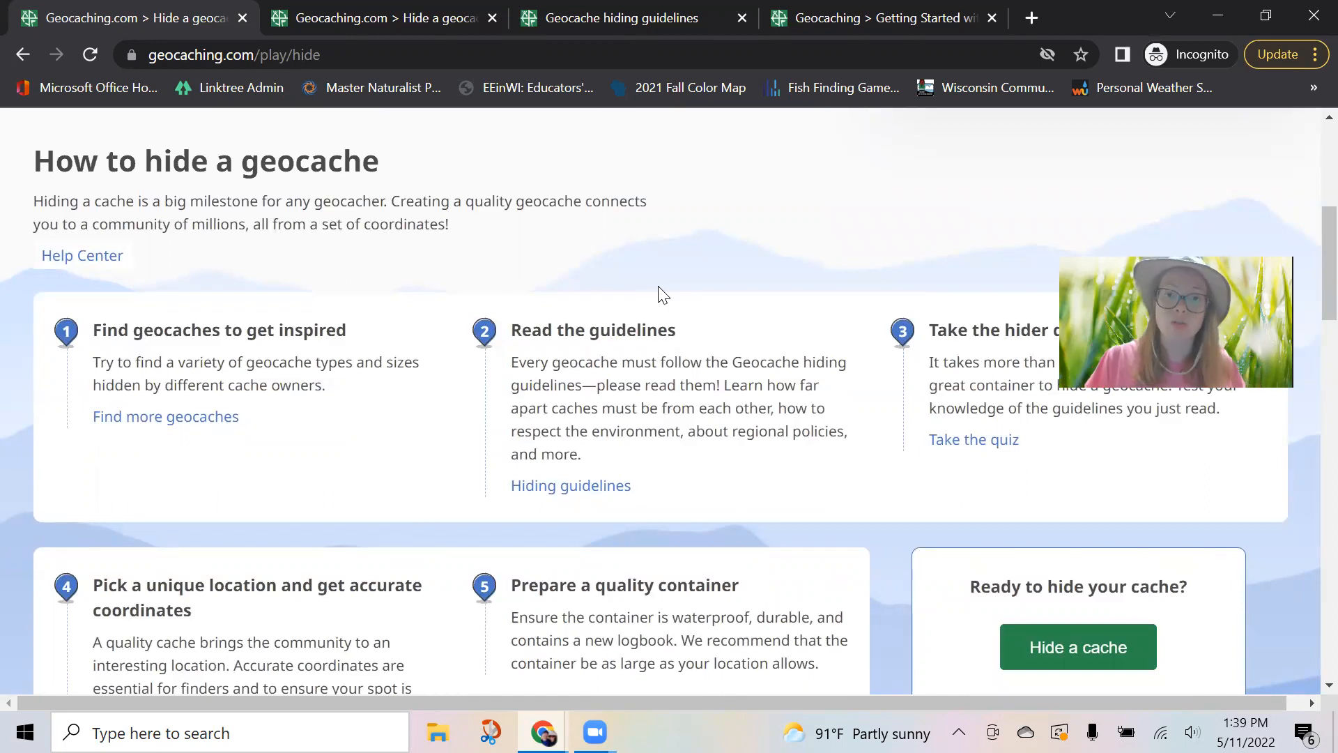
pyautogui.click(578, 494)
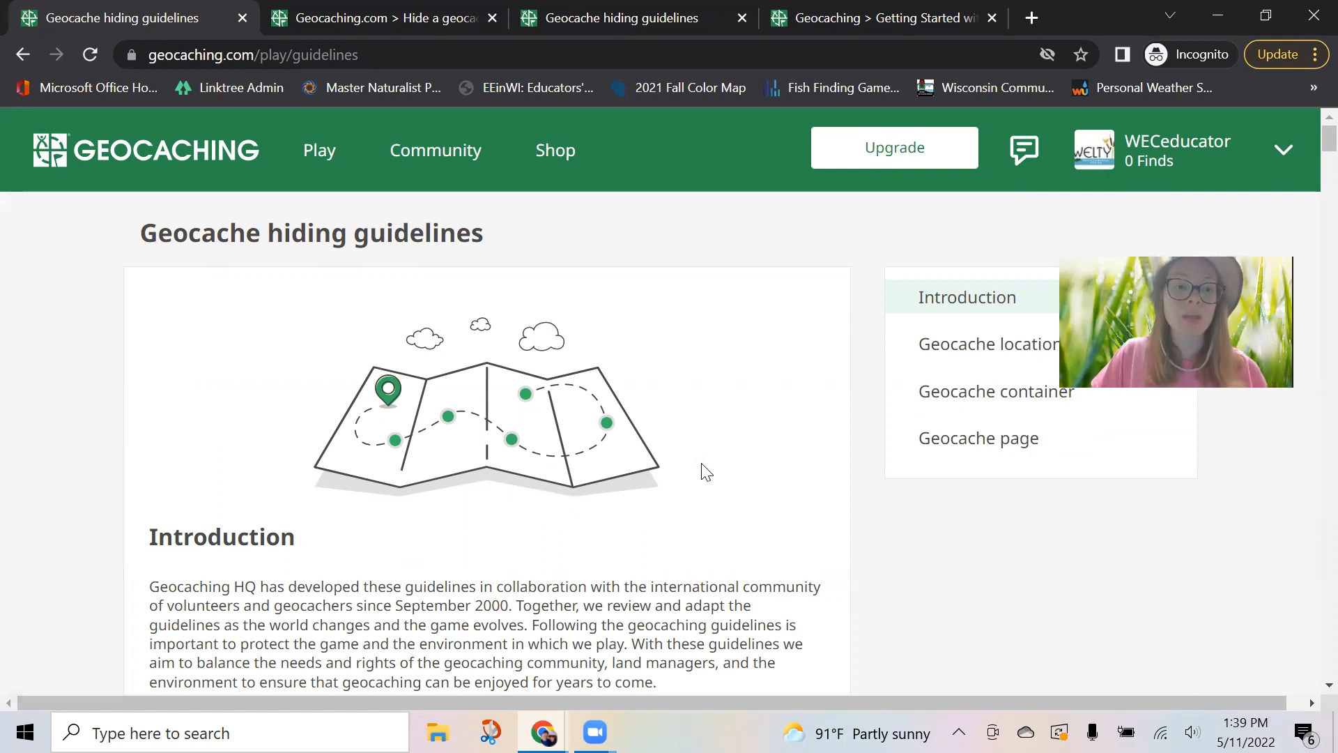
# Step: Read the geocache location guidelines on local laws, landowner permission and minimum distance, including the do and don't graphics
pyautogui.scroll(-5, 726, 464)
pyautogui.scroll(-8, 845, 416)
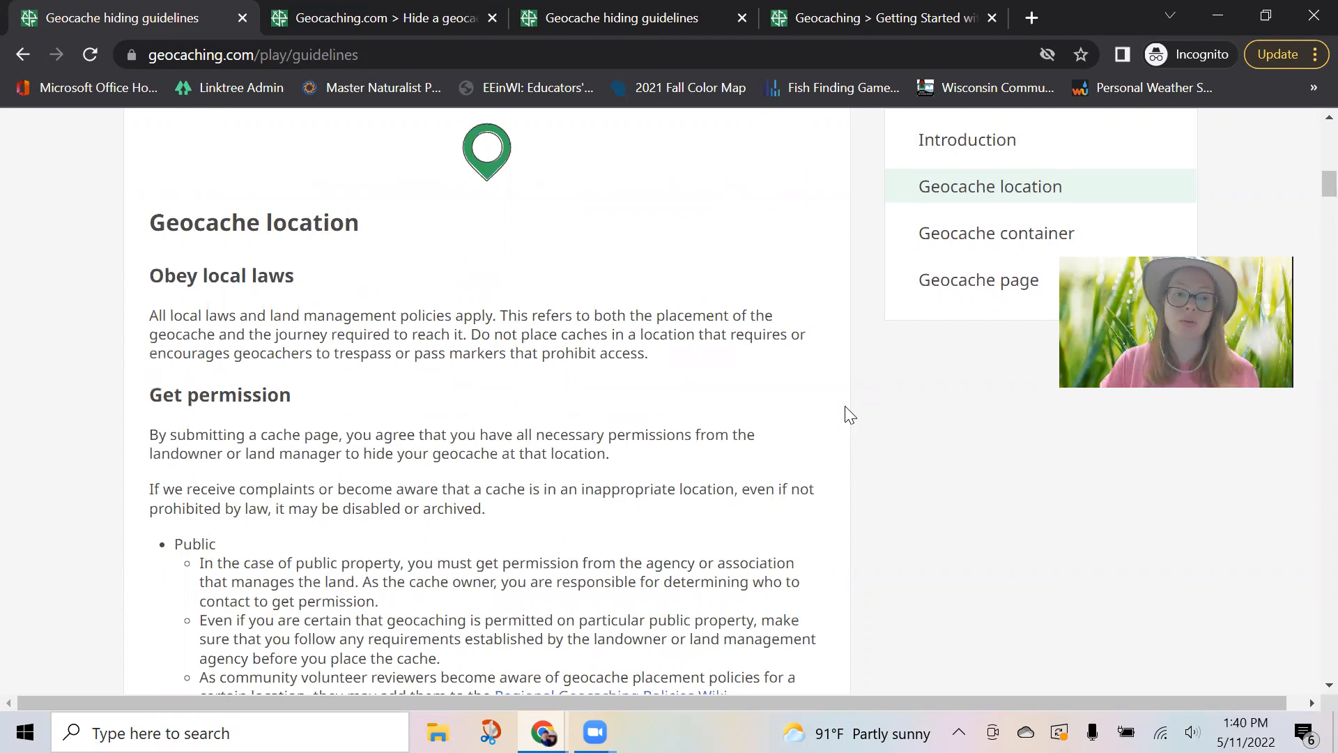
pyautogui.scroll(-4, 864, 408)
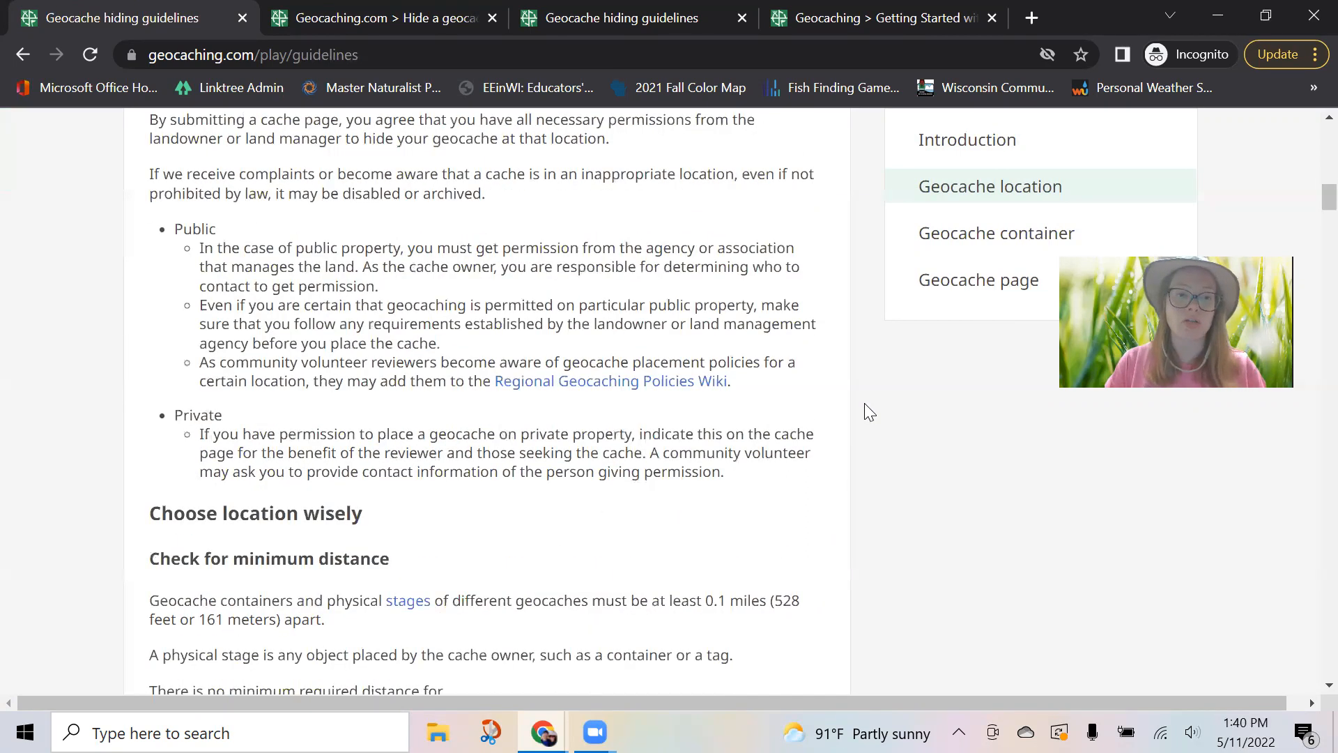
pyautogui.scroll(-3, 865, 404)
pyautogui.scroll(-2, 870, 411)
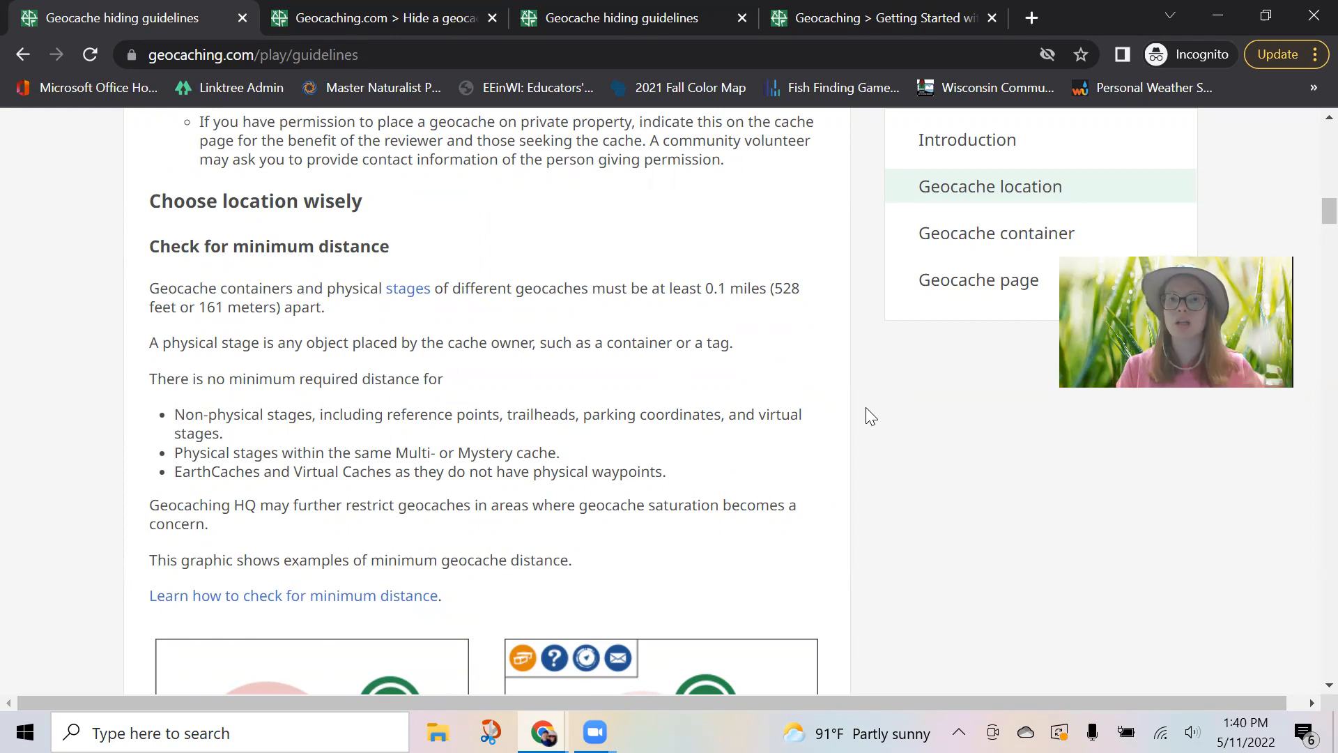
pyautogui.scroll(-3, 931, 515)
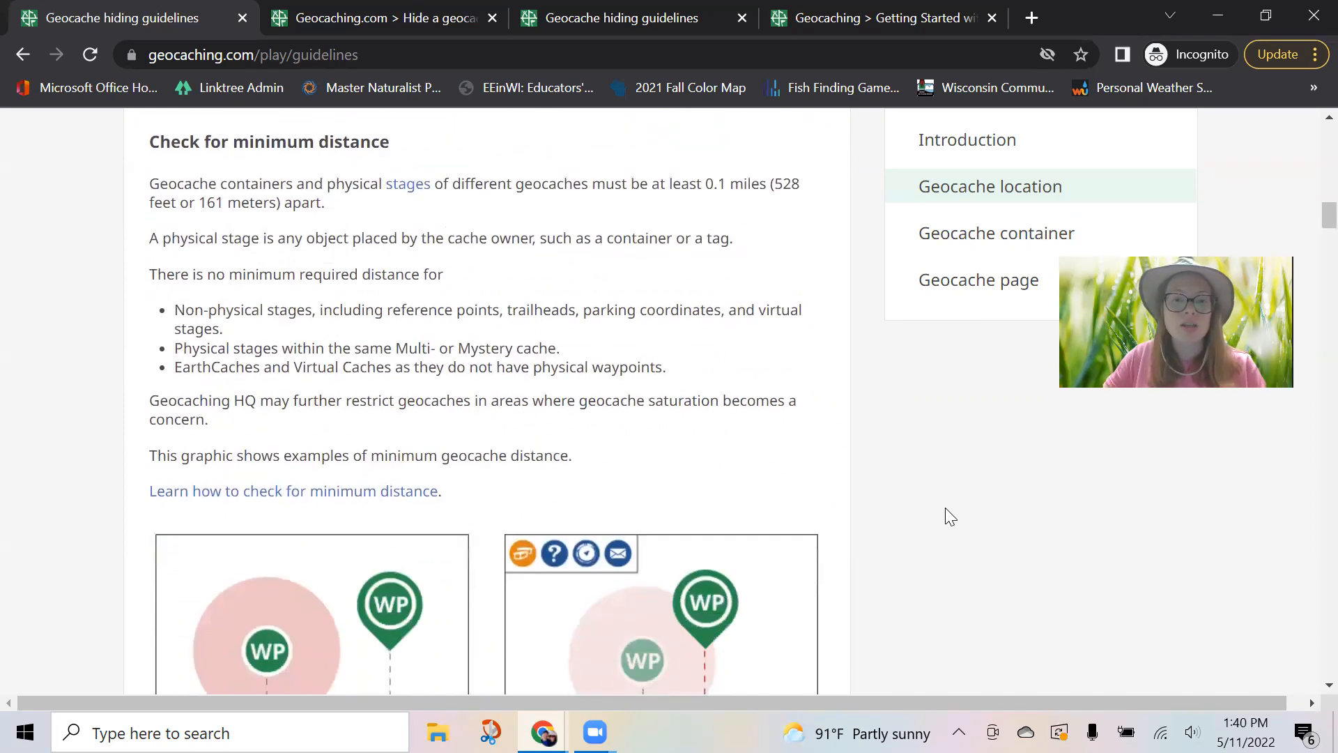
pyautogui.scroll(-1, 917, 481)
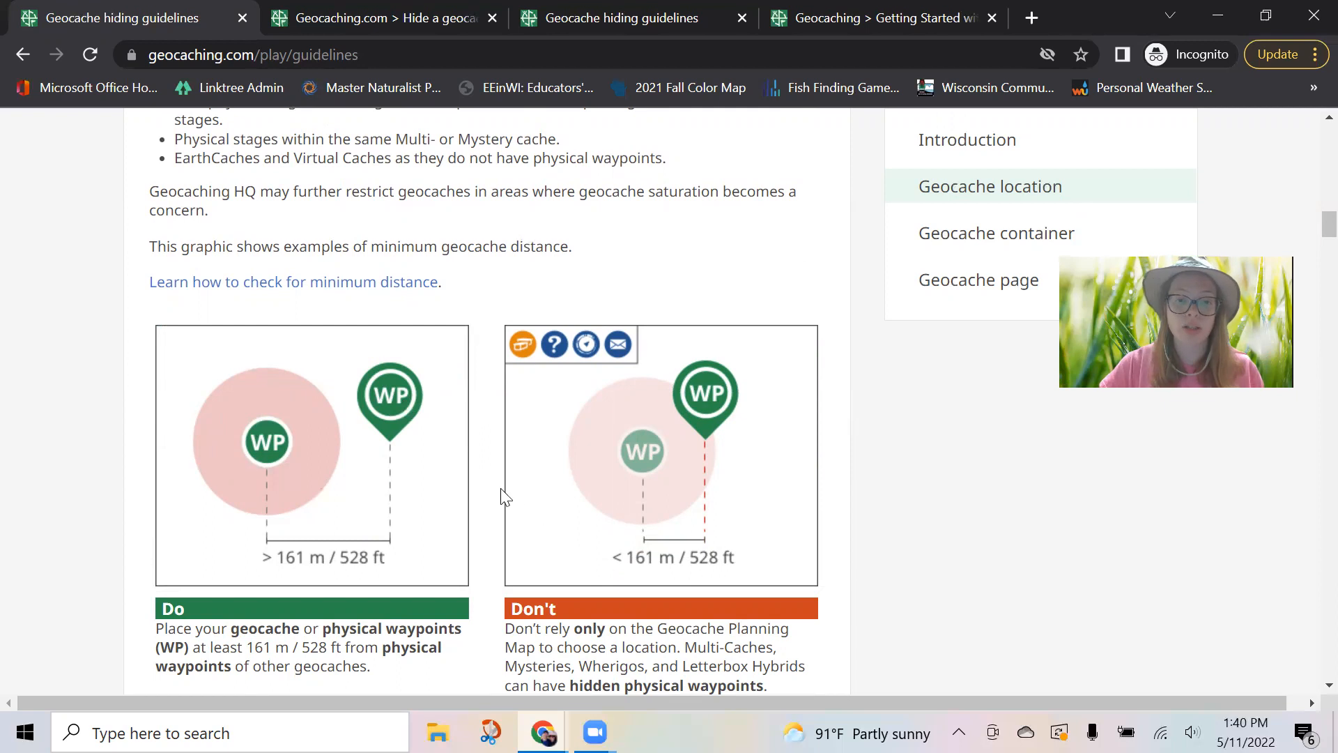
pyautogui.scroll(-1, 539, 508)
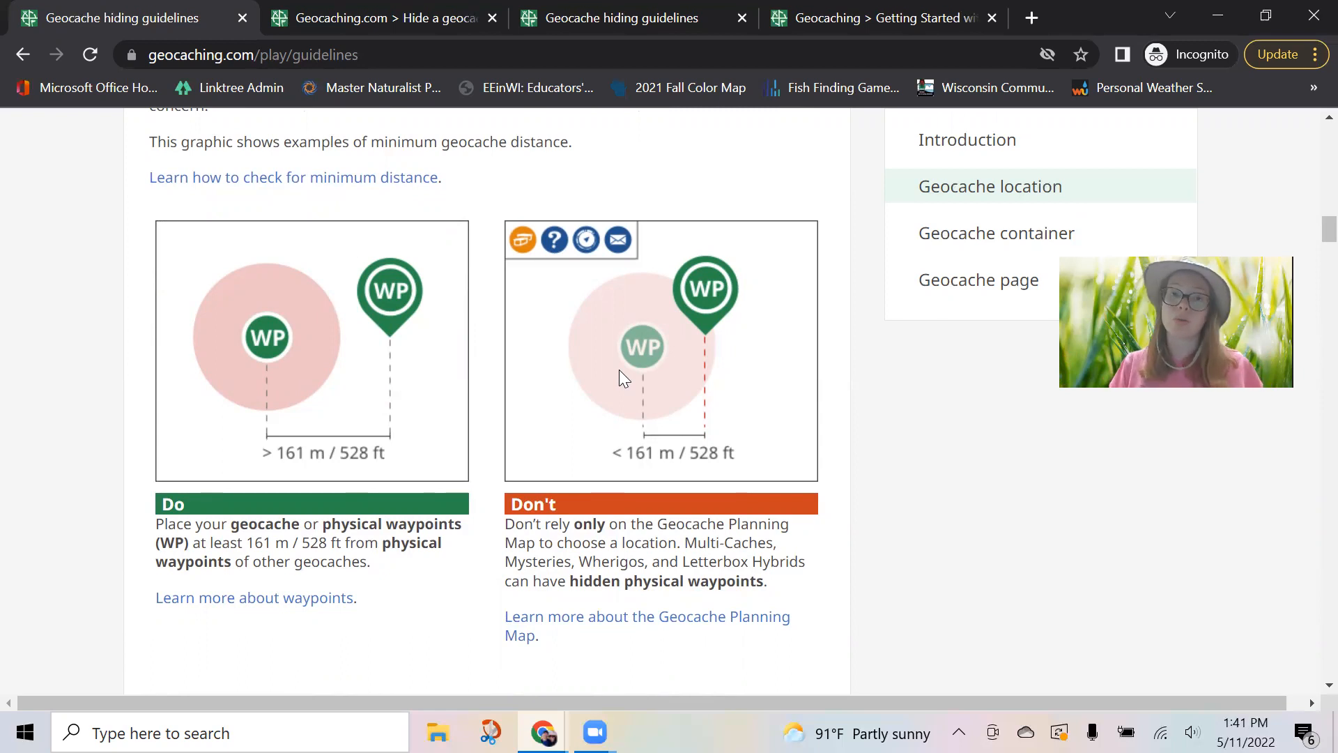
pyautogui.scroll(-3, 619, 370)
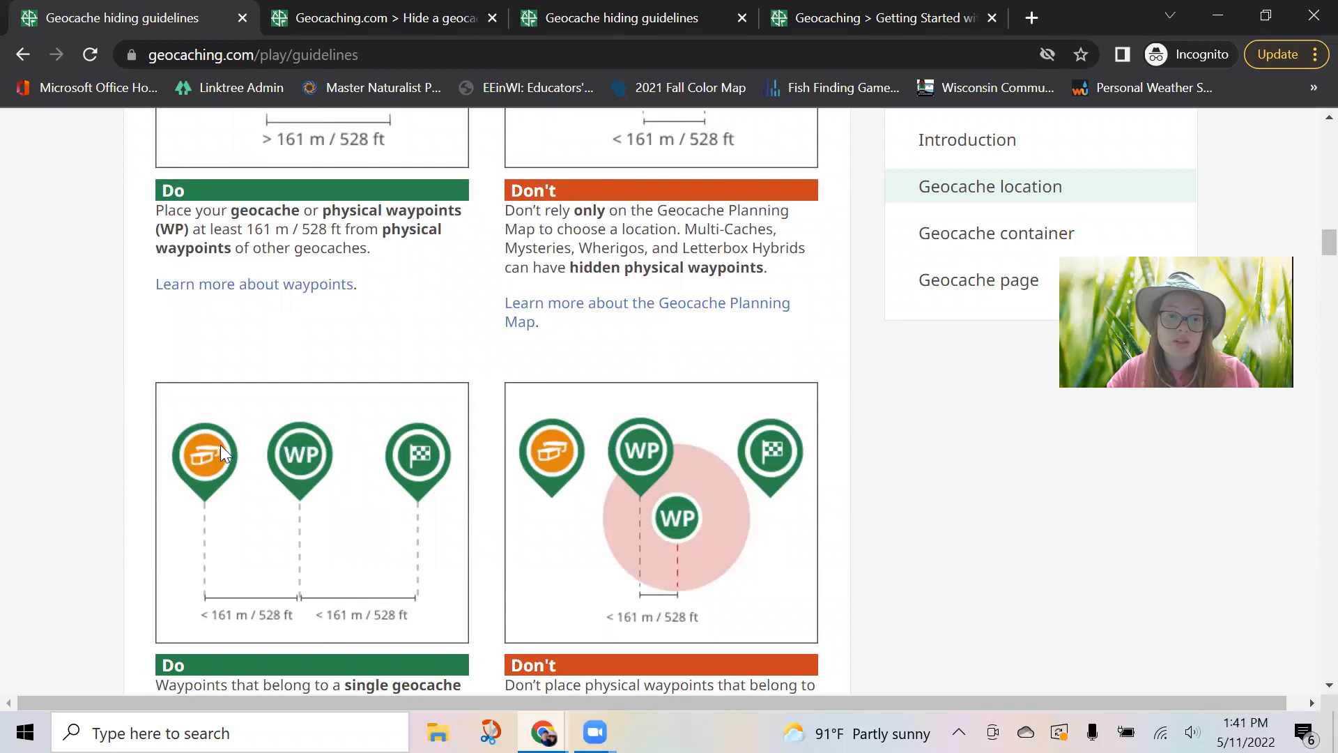
pyautogui.scroll(-1, 826, 452)
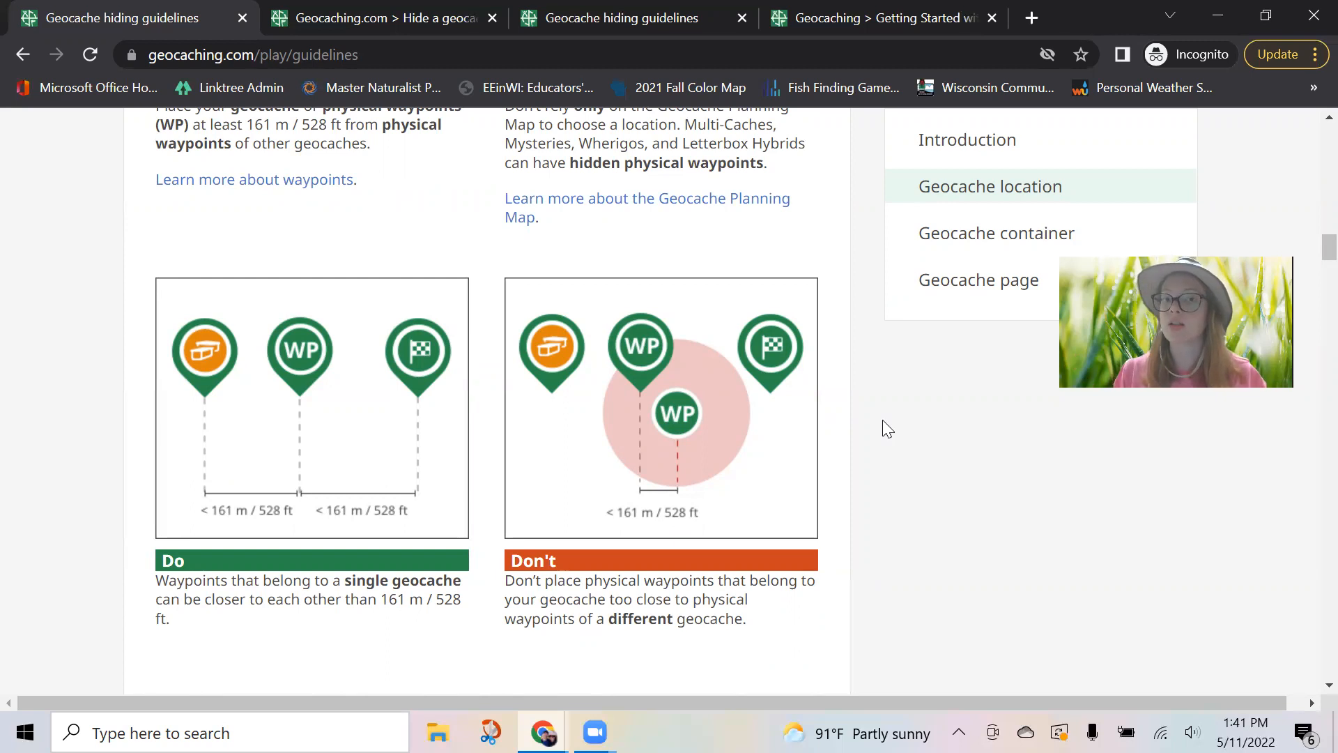
# Step: Review the location rules on accessibility, burying, property damage, environmental harm and restricted areas
pyautogui.scroll(-5, 882, 420)
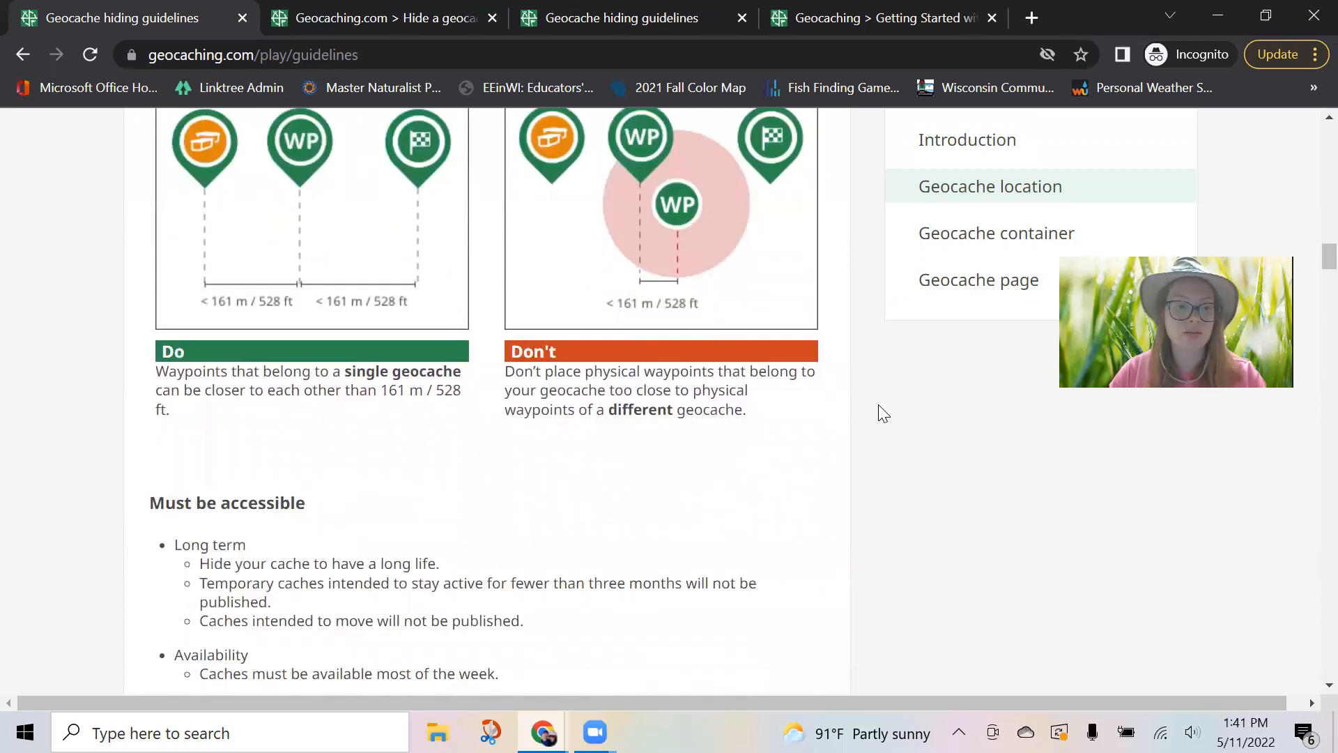
pyautogui.scroll(-4, 884, 414)
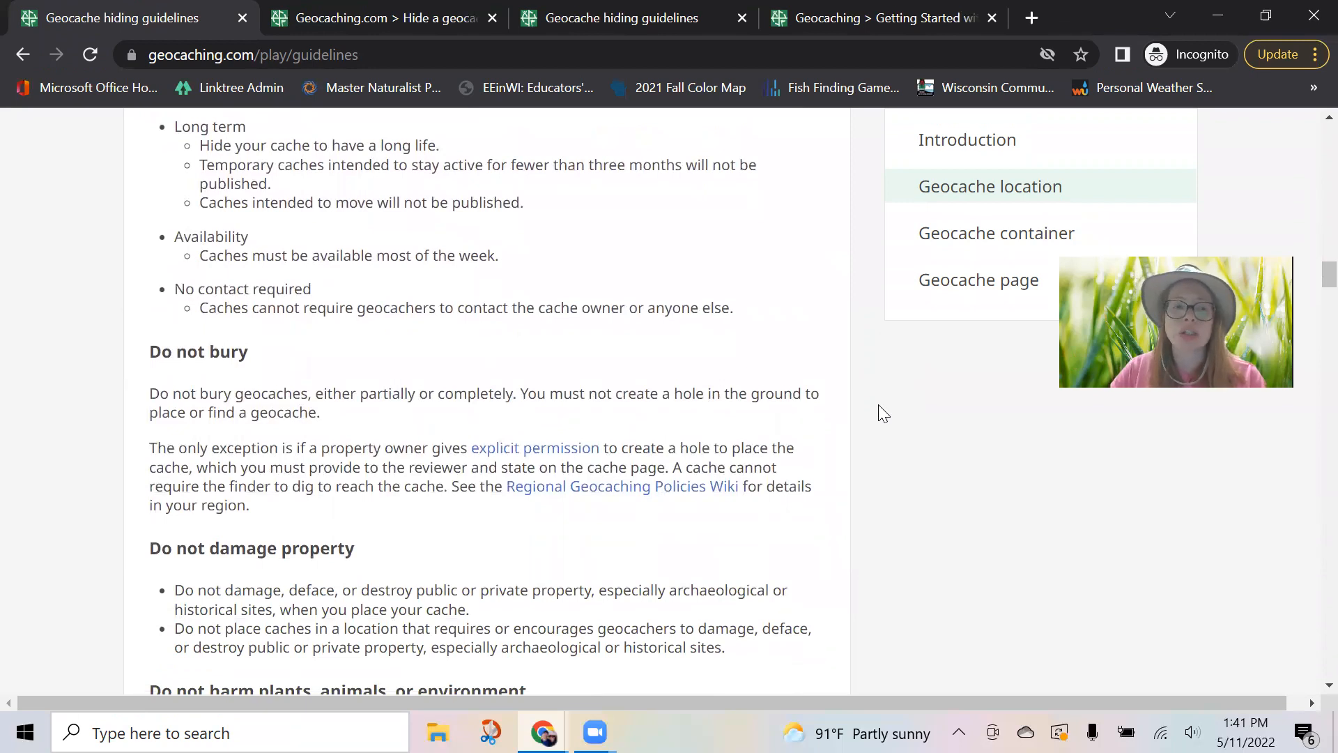
pyautogui.scroll(-5, 884, 414)
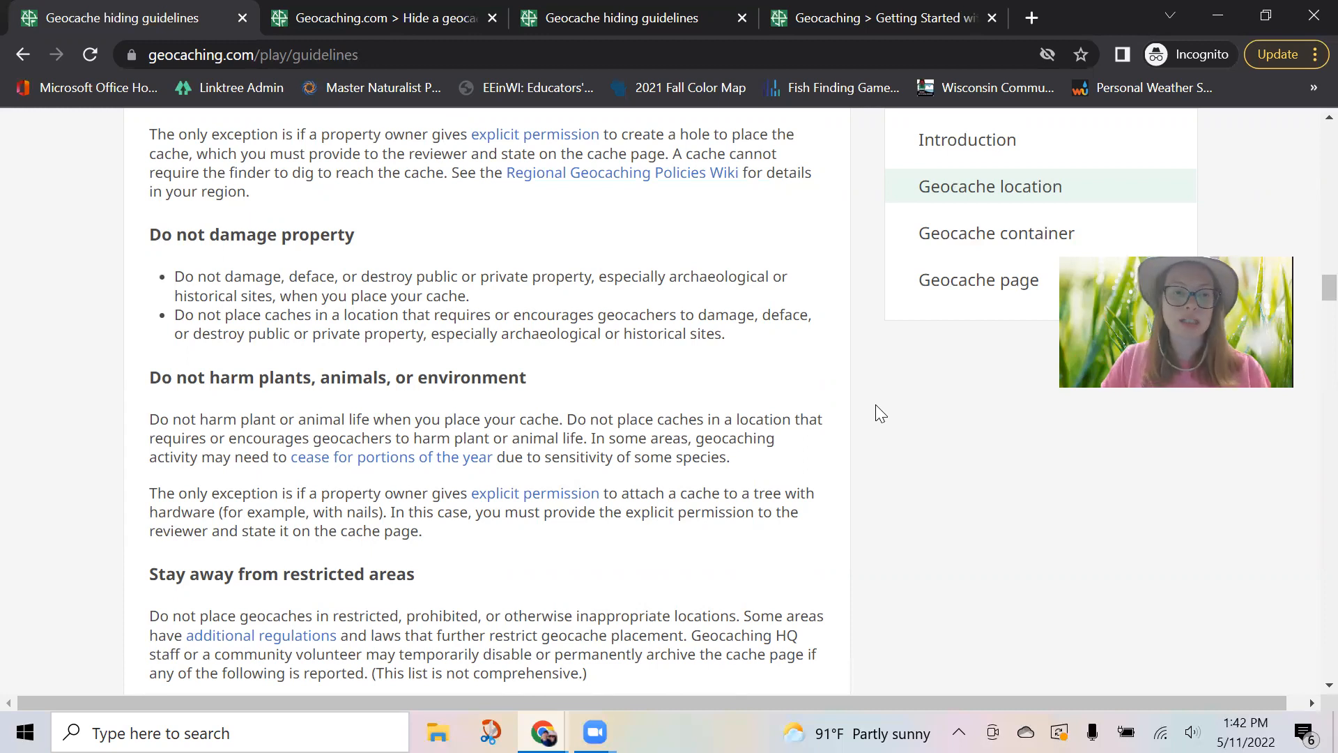
pyautogui.scroll(-1, 948, 417)
pyautogui.scroll(-1, 948, 418)
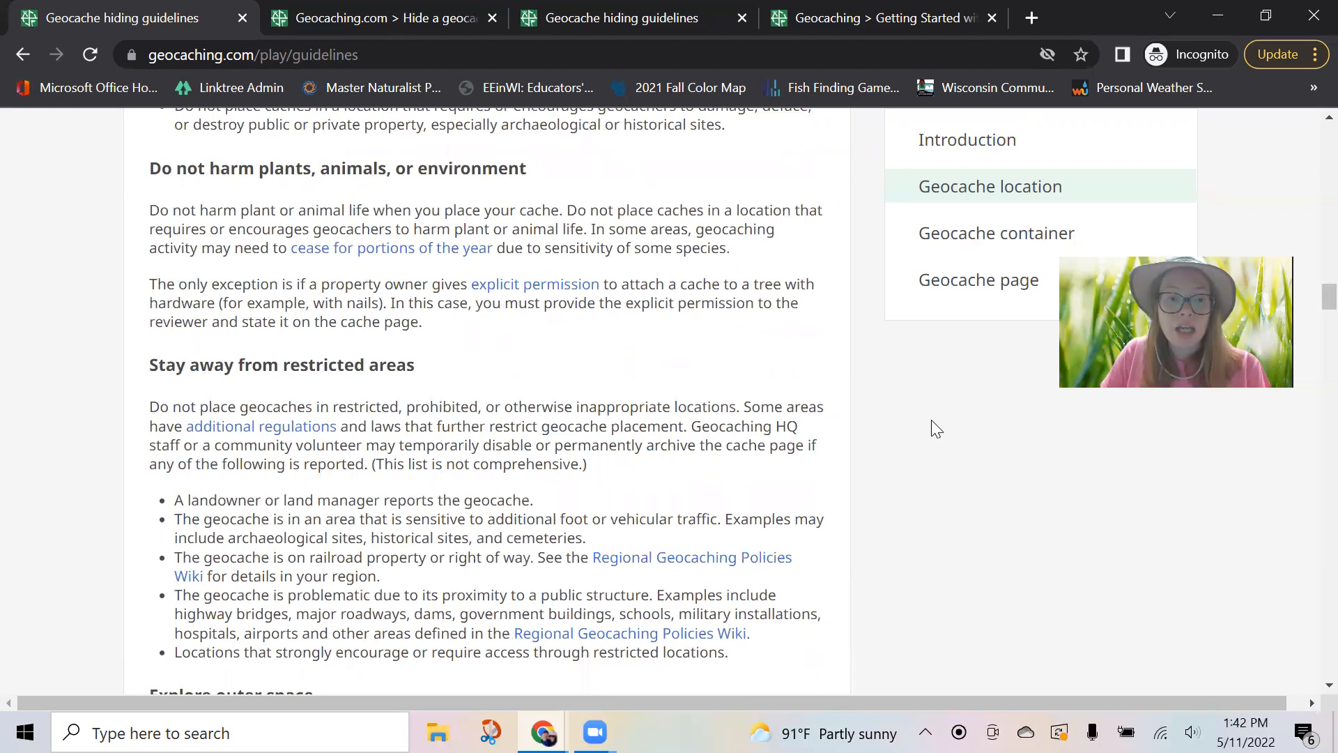
# Step: Examine the geocache container guidelines on choosing a container, the required logbook and suitable contents
pyautogui.scroll(-8, 931, 420)
pyautogui.scroll(-2, 927, 417)
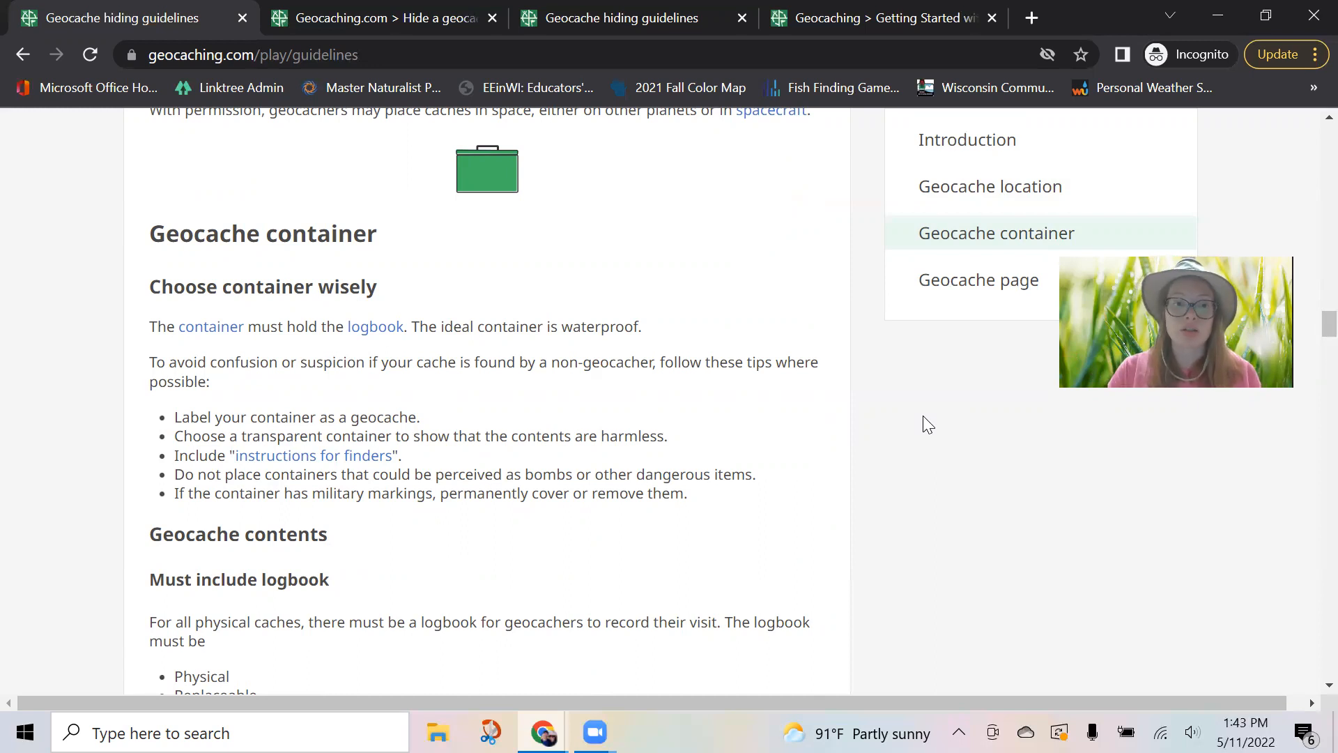
pyautogui.scroll(-9, 691, 495)
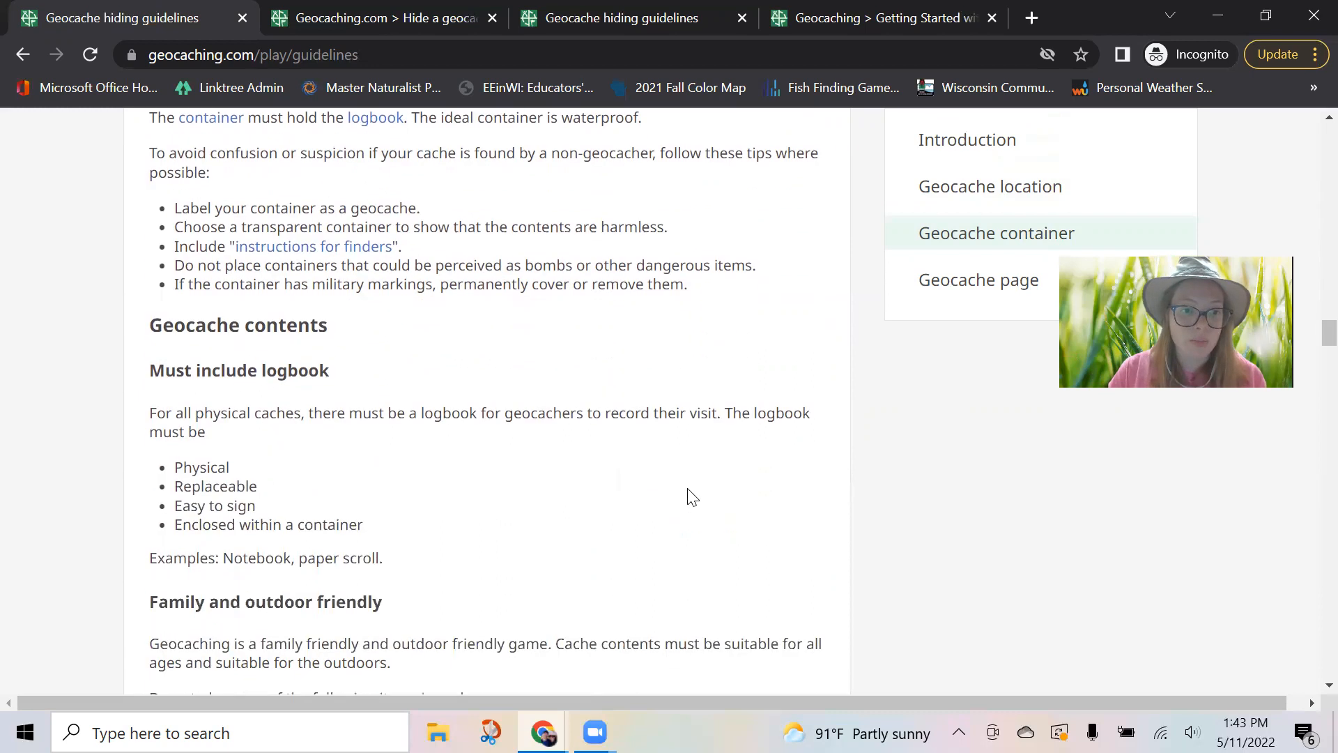
# Step: Read the geocache page guidelines covering the submission and review process, reviewer communication and cache page content
pyautogui.scroll(-3, 813, 373)
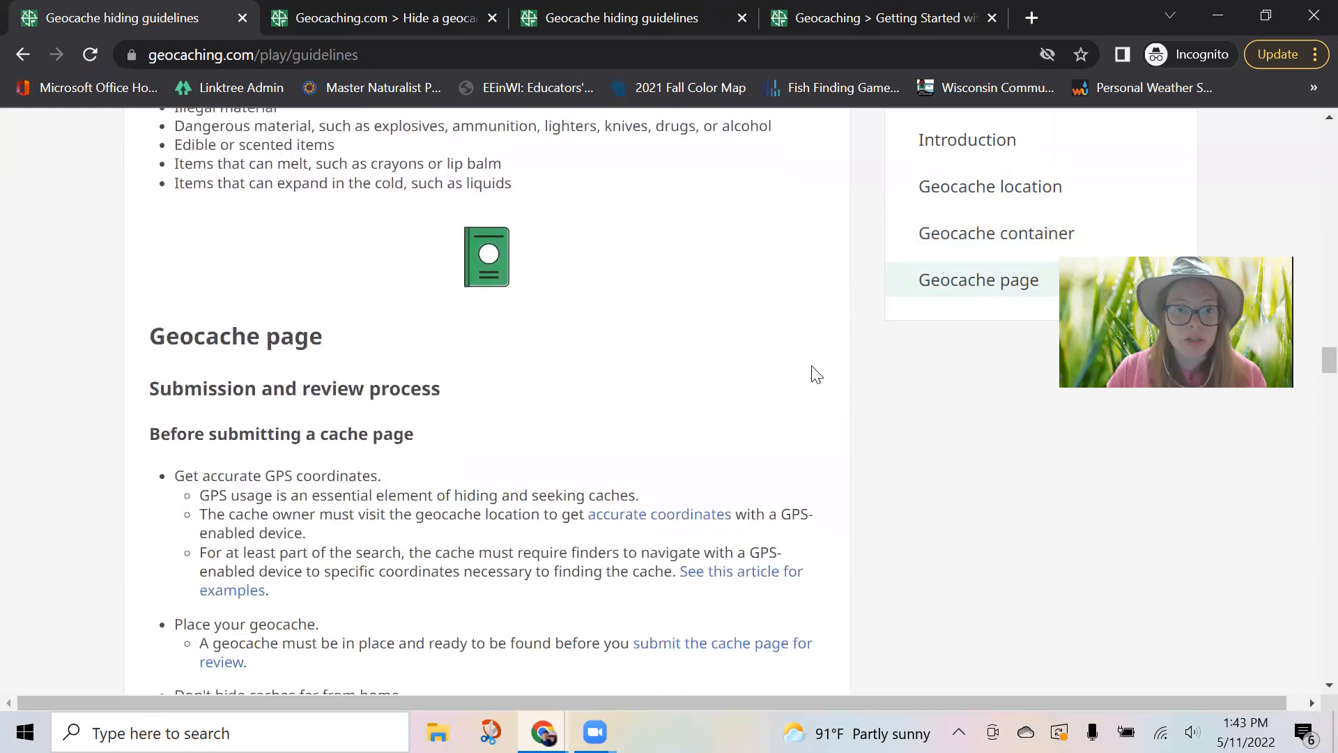
pyautogui.scroll(-1, 814, 370)
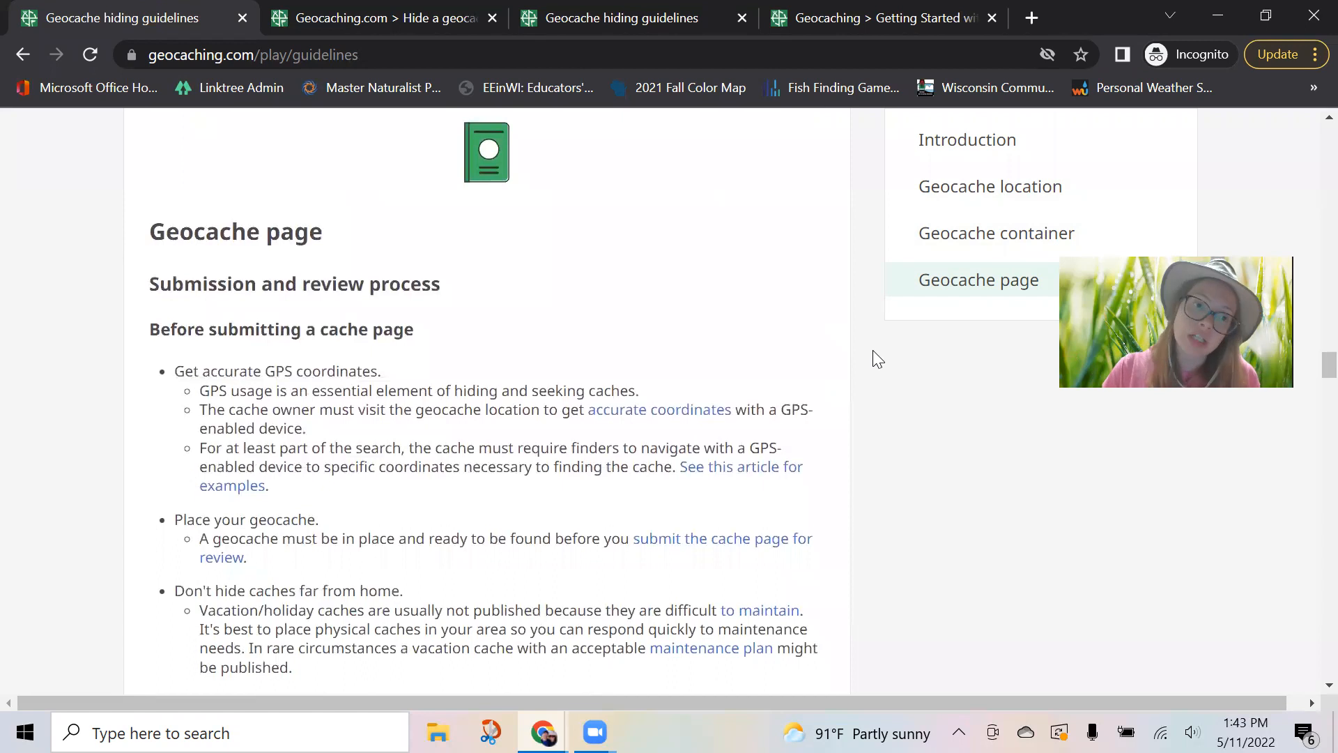
pyautogui.scroll(-3, 873, 352)
pyautogui.scroll(-3, 874, 352)
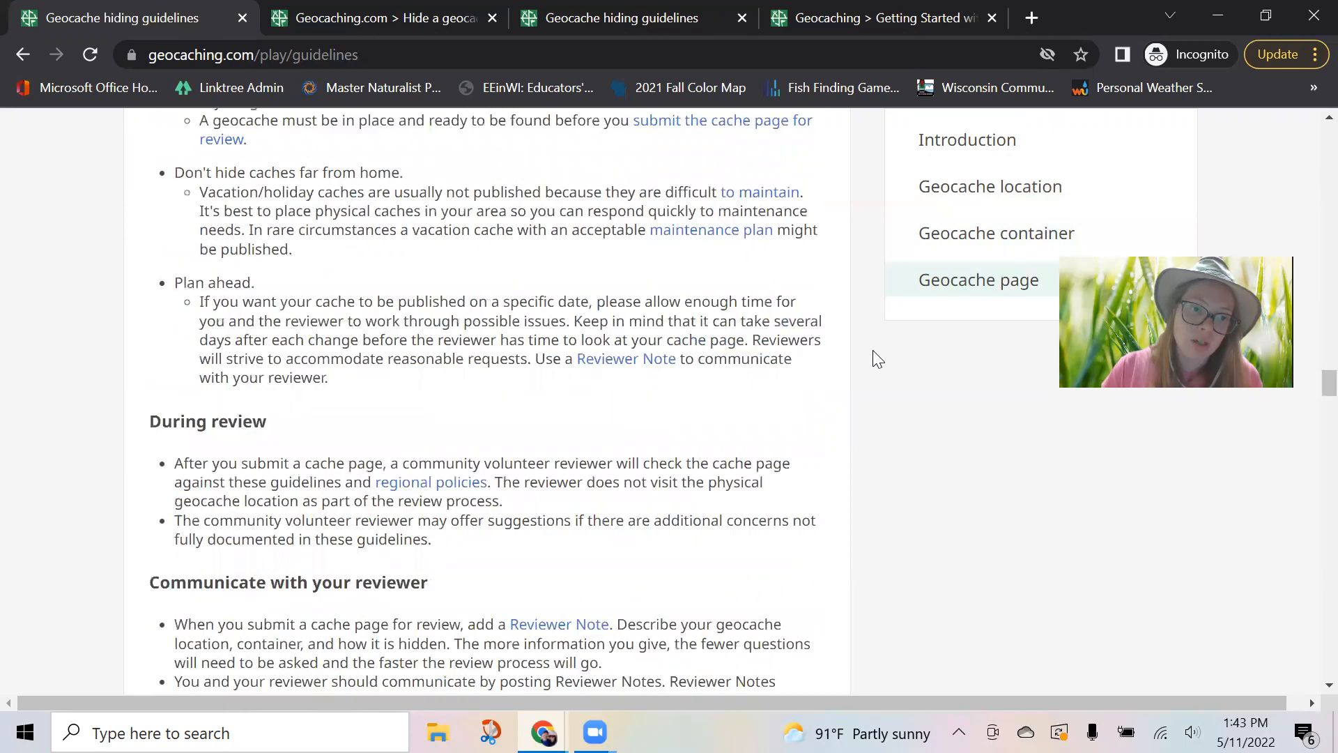
pyautogui.scroll(-3, 873, 350)
pyautogui.scroll(-3, 873, 349)
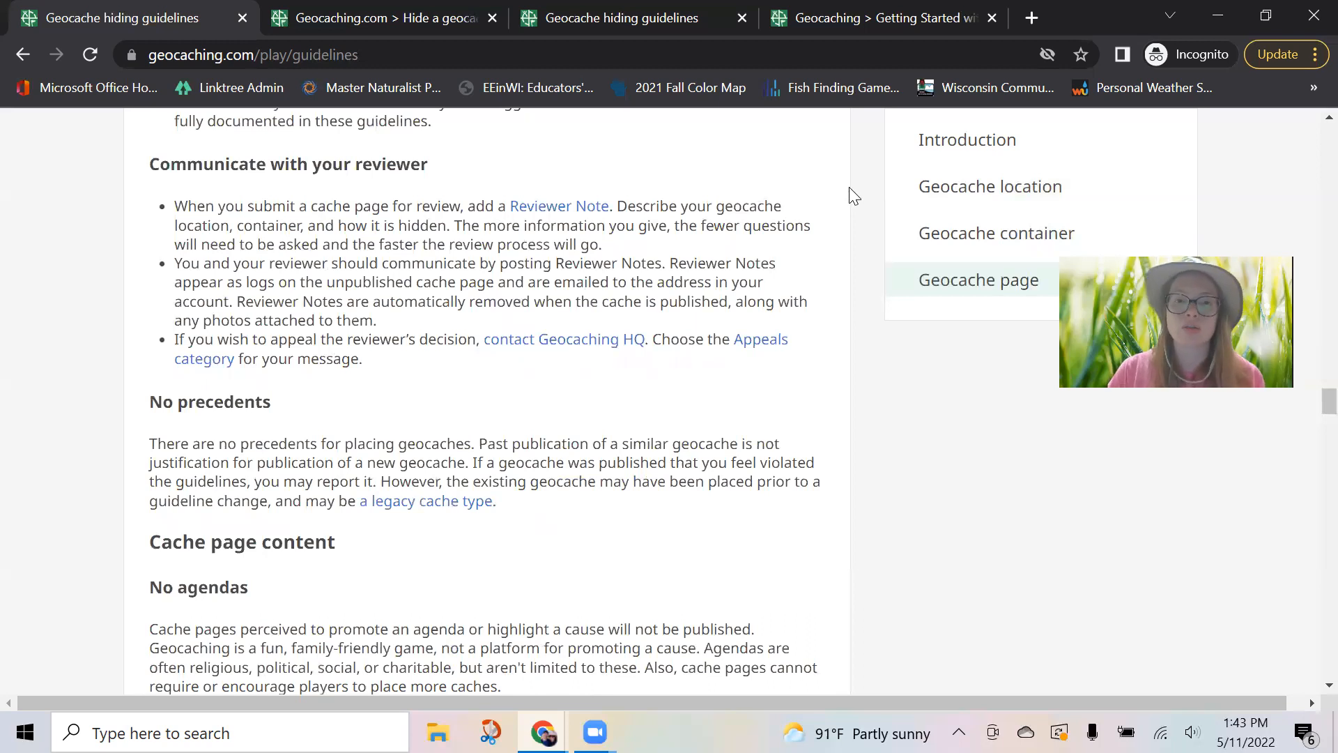
pyautogui.scroll(-1, 860, 199)
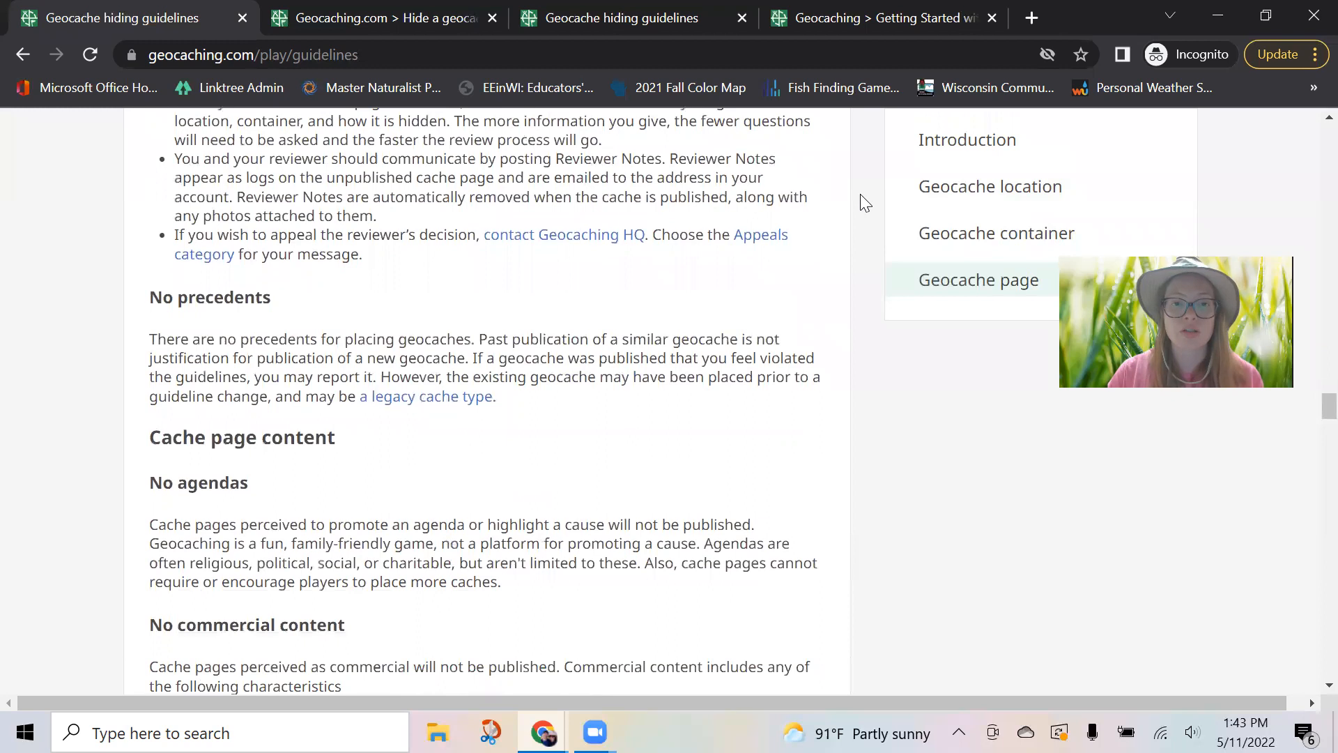
pyautogui.scroll(-1, 865, 202)
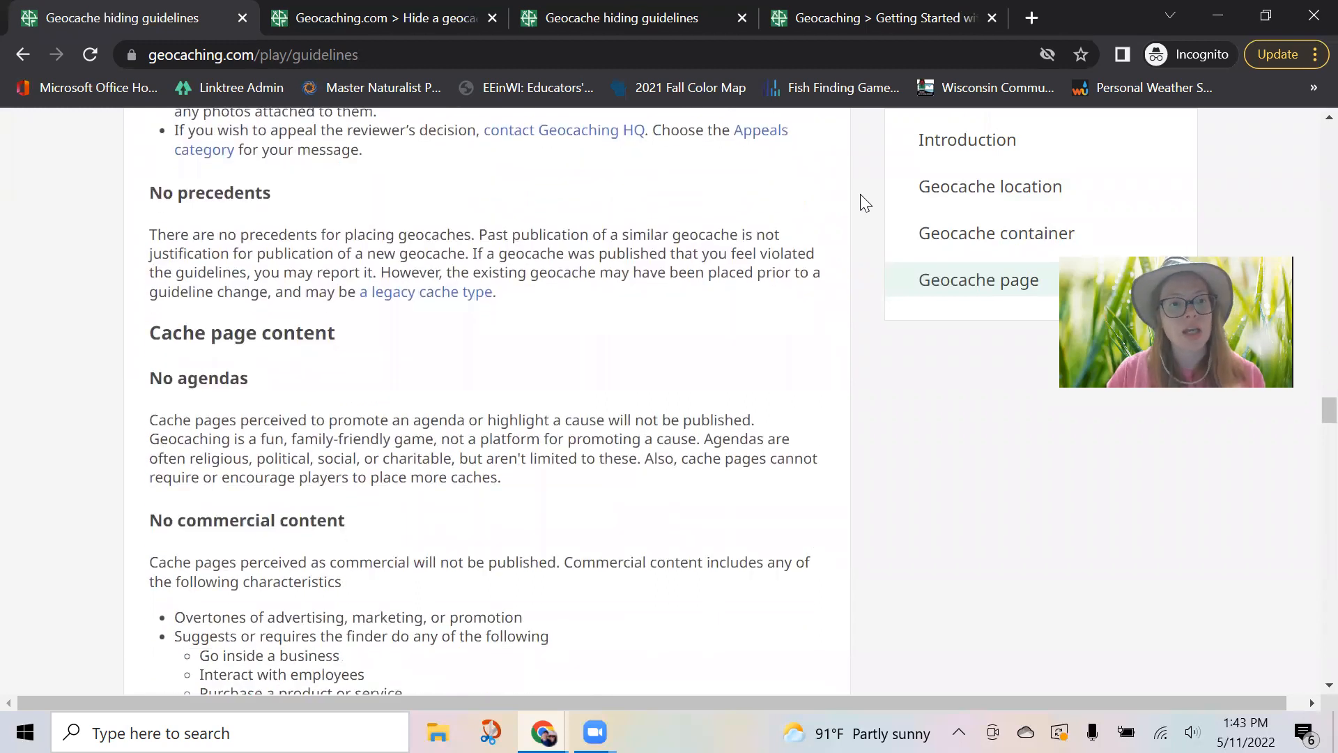
pyautogui.scroll(-2, 878, 275)
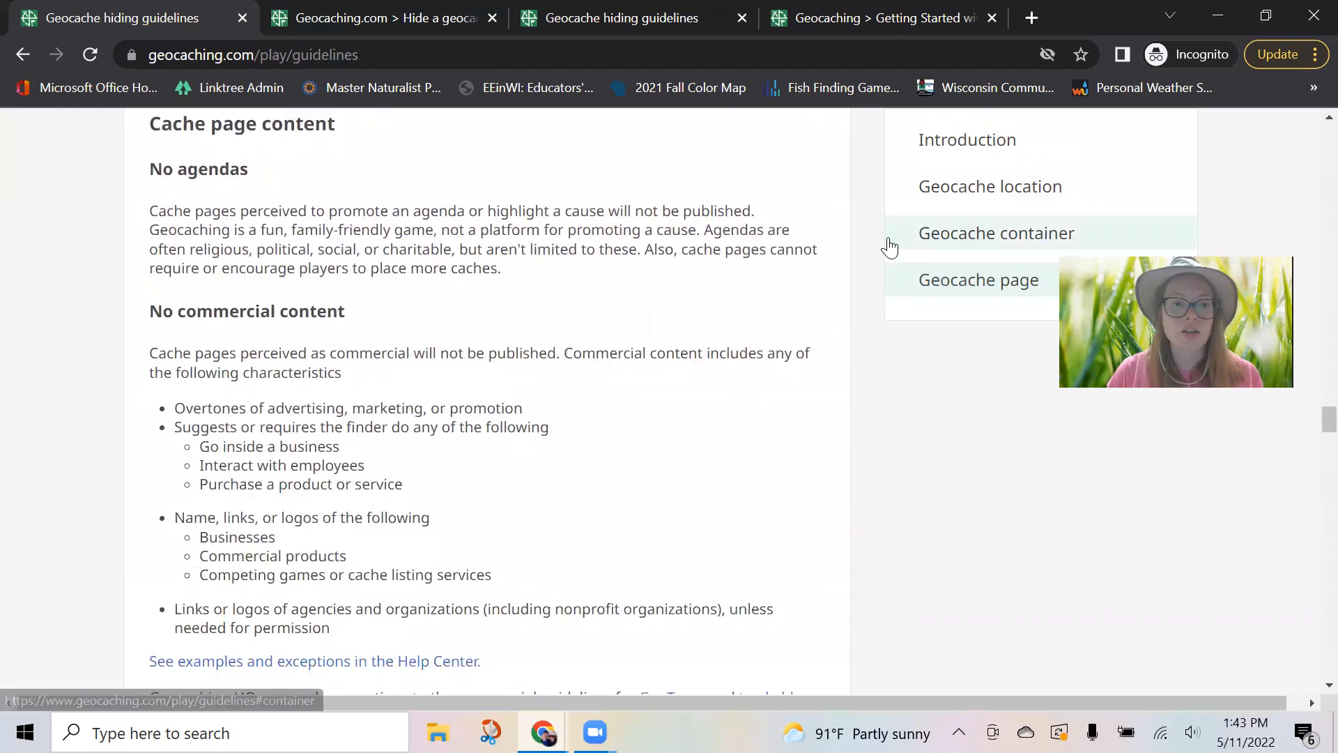
pyautogui.scroll(-2, 882, 251)
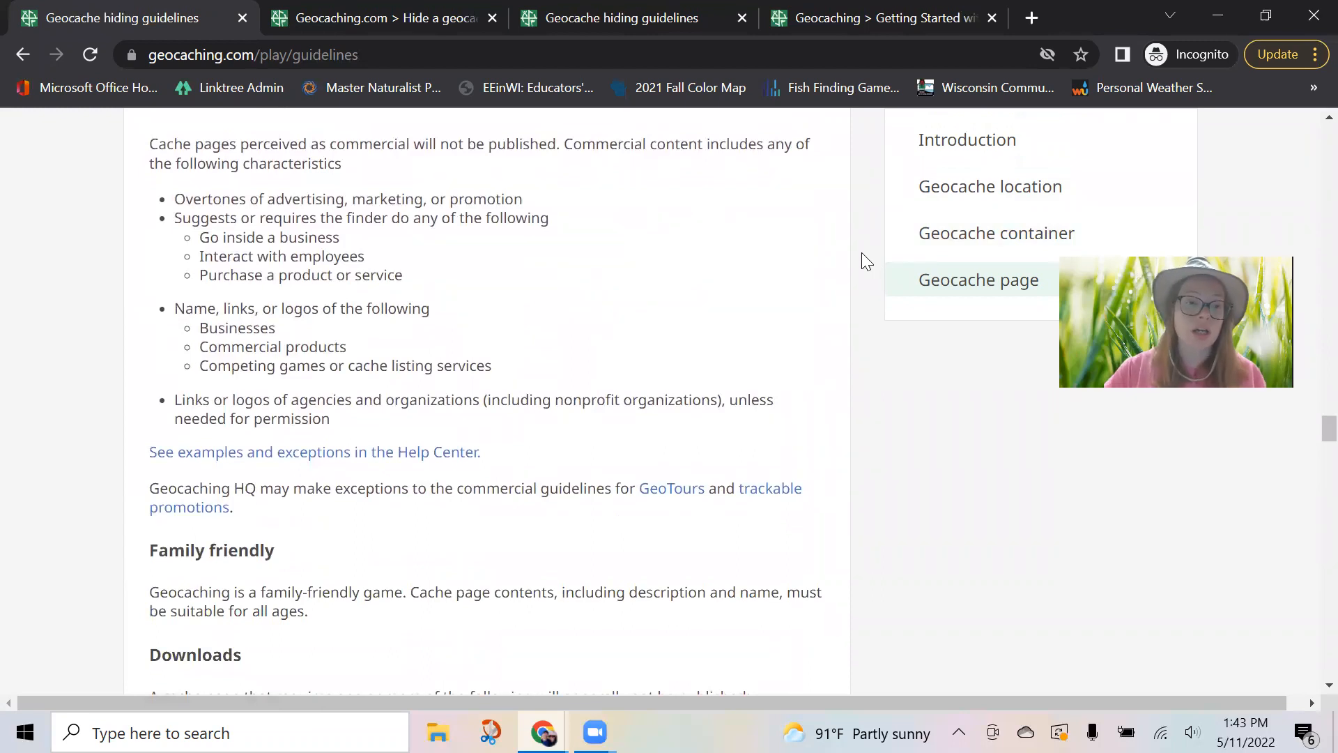
pyautogui.scroll(-4, 864, 293)
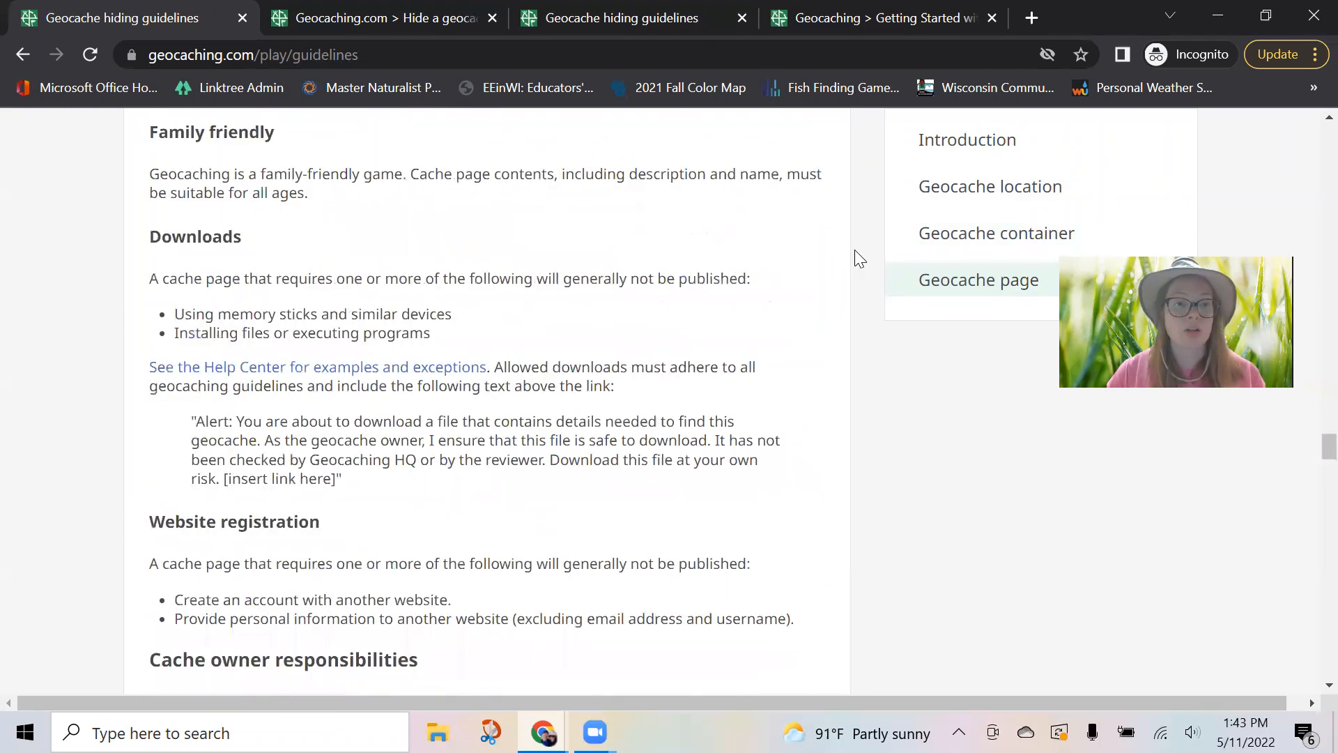
# Step: Review the cache owner responsibilities and the physical cache types, including Traditional, Multi- and Mystery Caches
pyautogui.scroll(-5, 854, 249)
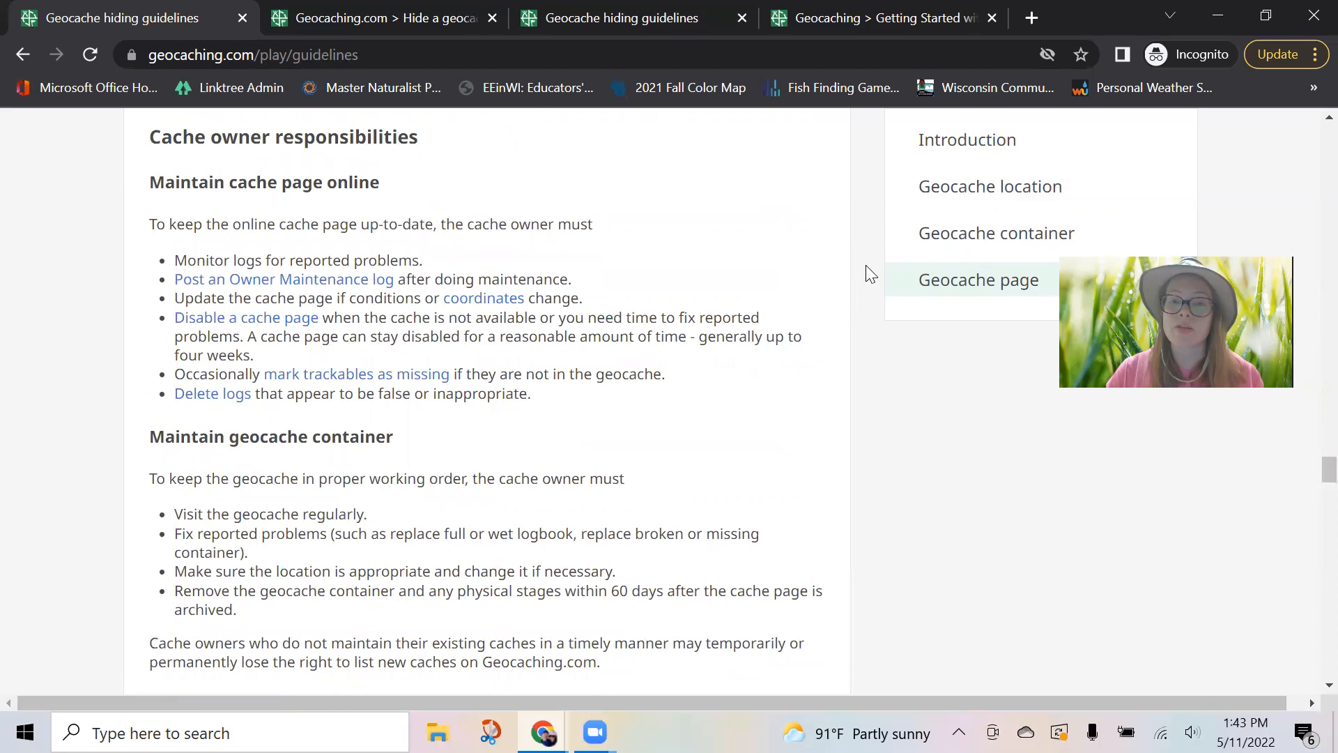
pyautogui.scroll(-3, 867, 255)
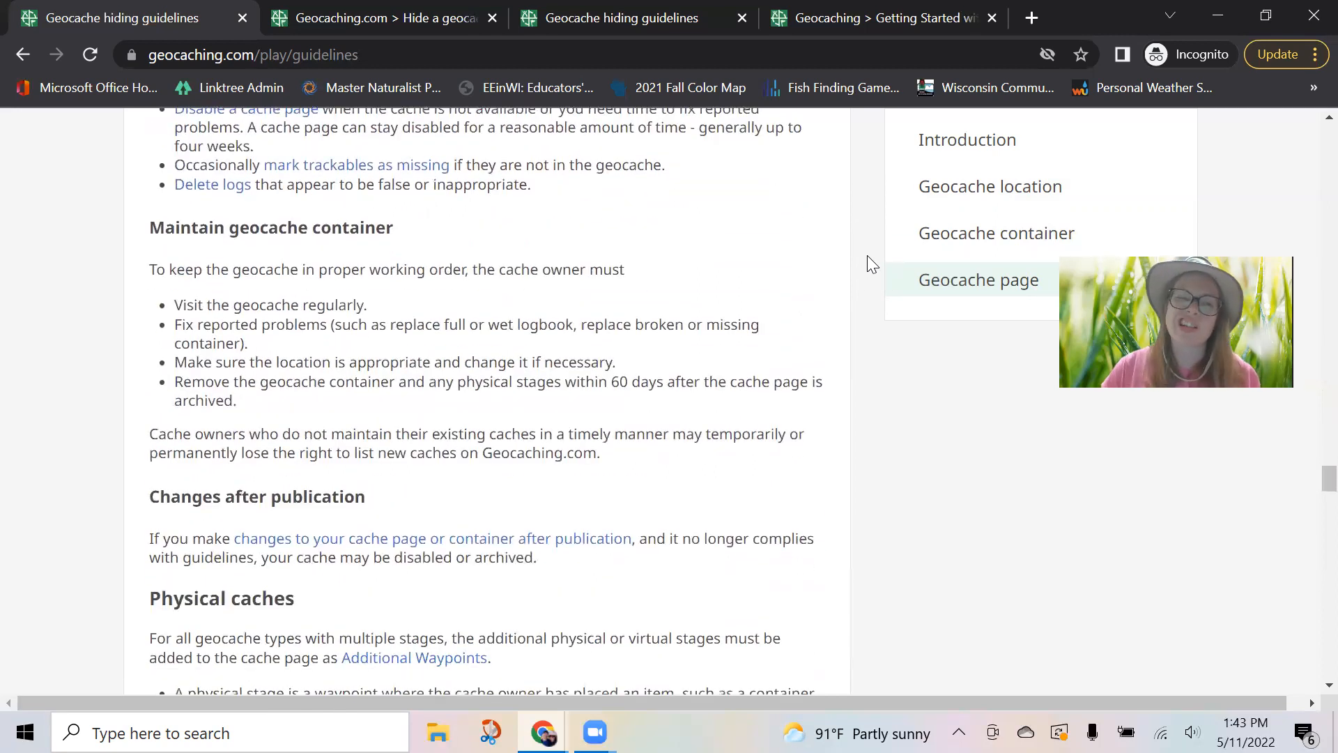
pyautogui.scroll(-2, 867, 256)
pyautogui.scroll(-6, 867, 255)
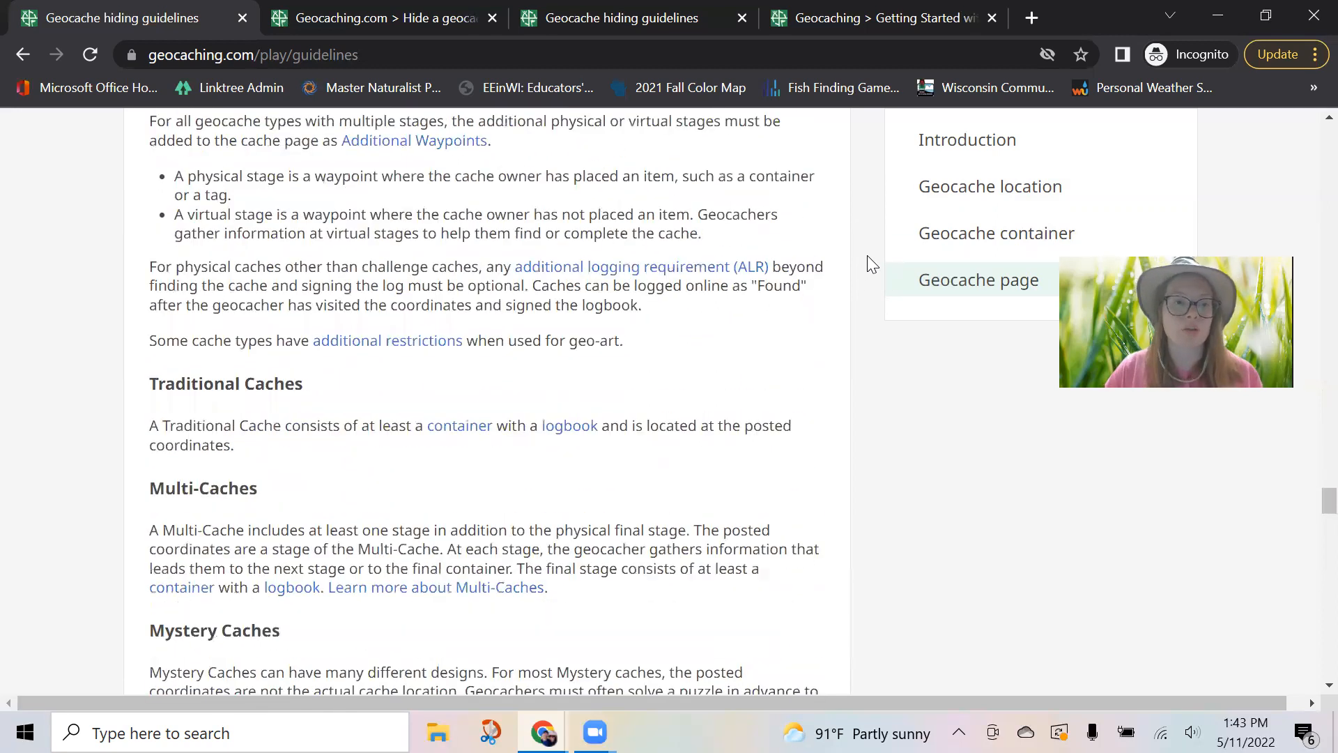
pyautogui.scroll(-3, 867, 255)
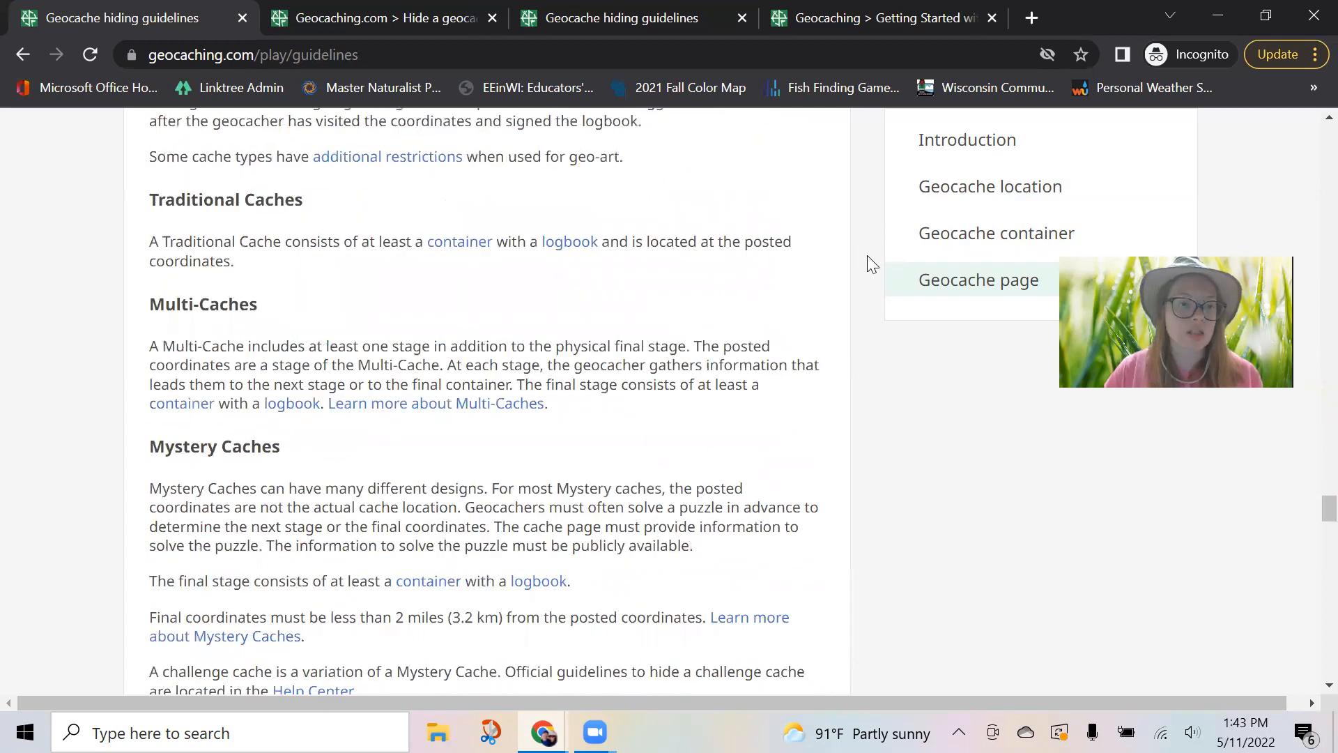
pyautogui.scroll(-3, 867, 255)
pyautogui.scroll(20, 867, 255)
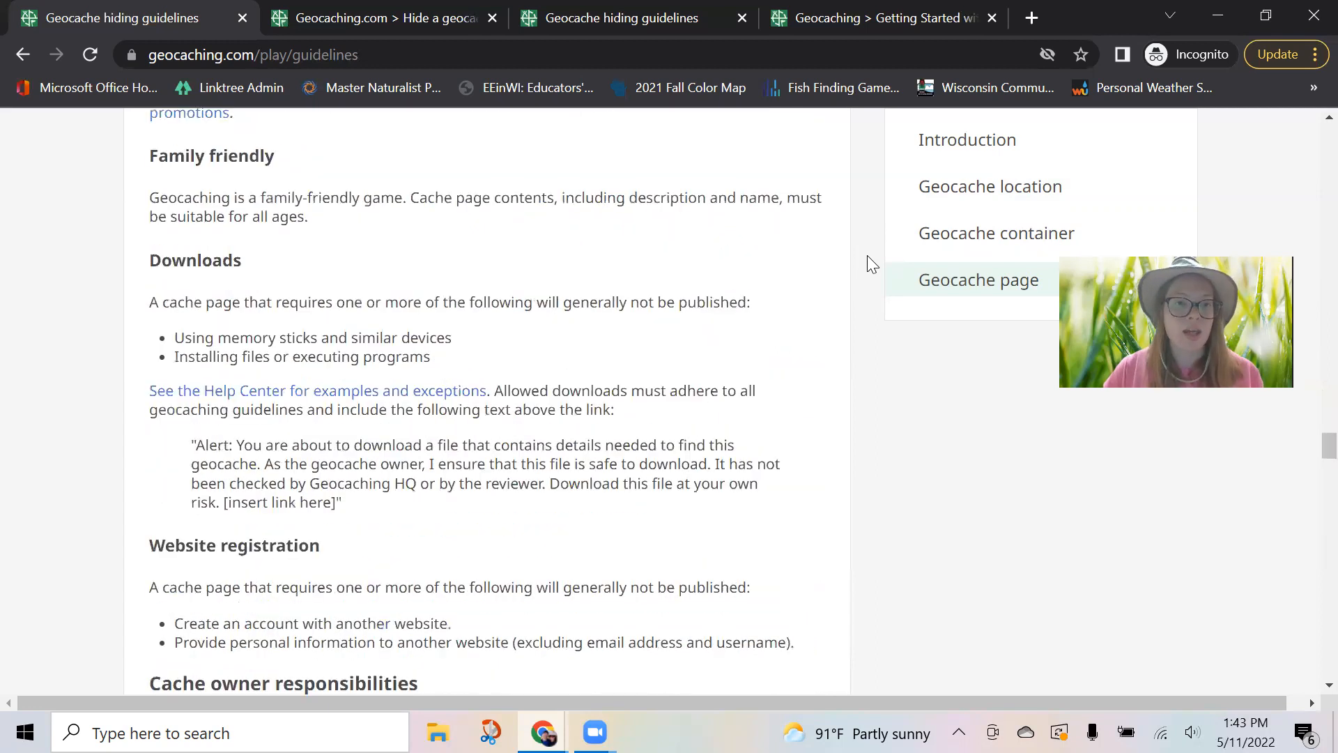
# Step: Return from the hiding guidelines to the hide-a-geocache page and start hiding a cache
pyautogui.scroll(20, 867, 256)
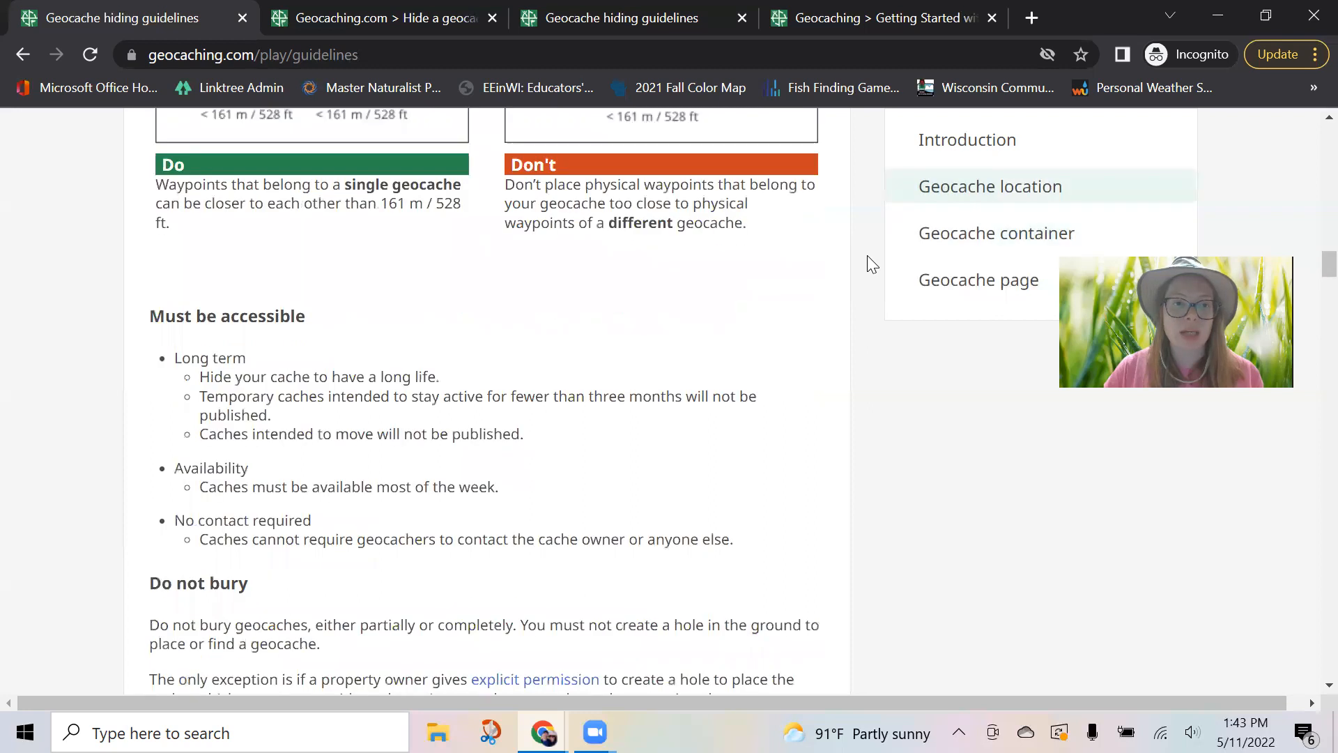
pyautogui.scroll(8, 867, 255)
pyautogui.click(25, 53)
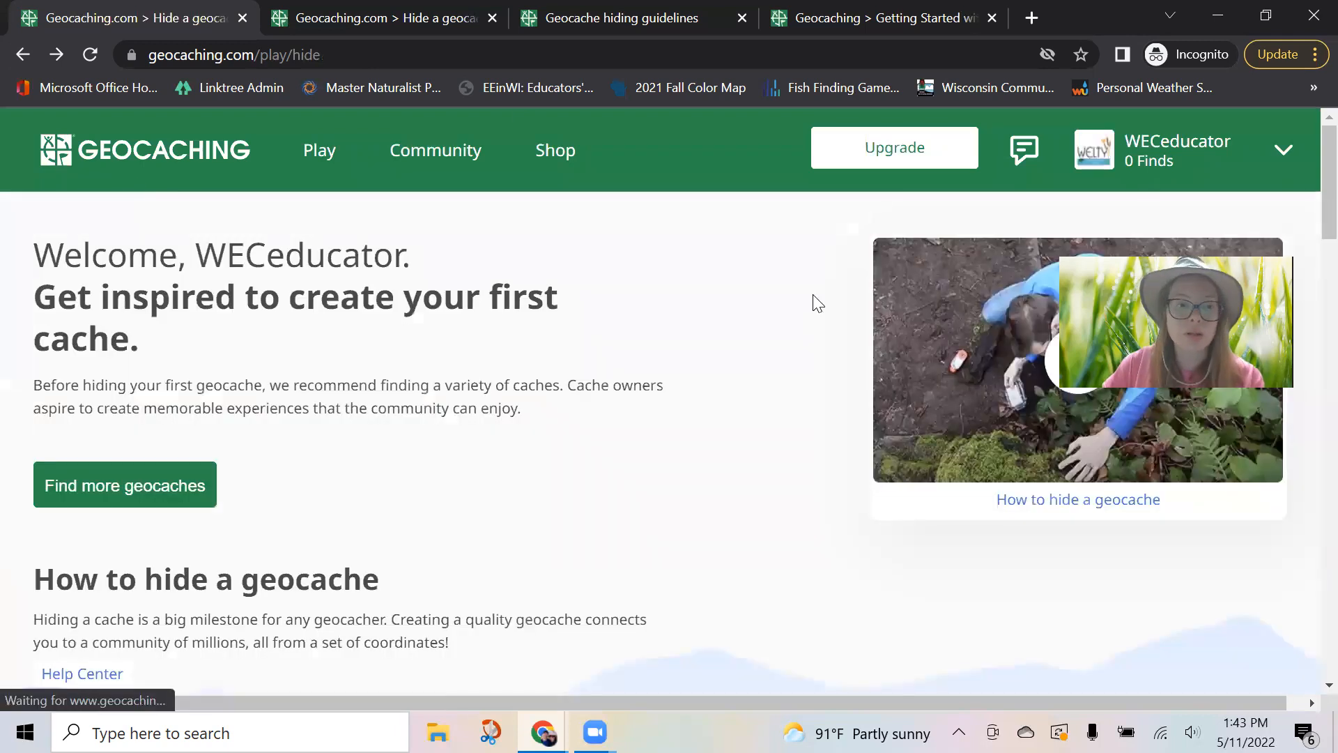
pyautogui.scroll(-7, 718, 352)
pyautogui.scroll(-5, 870, 342)
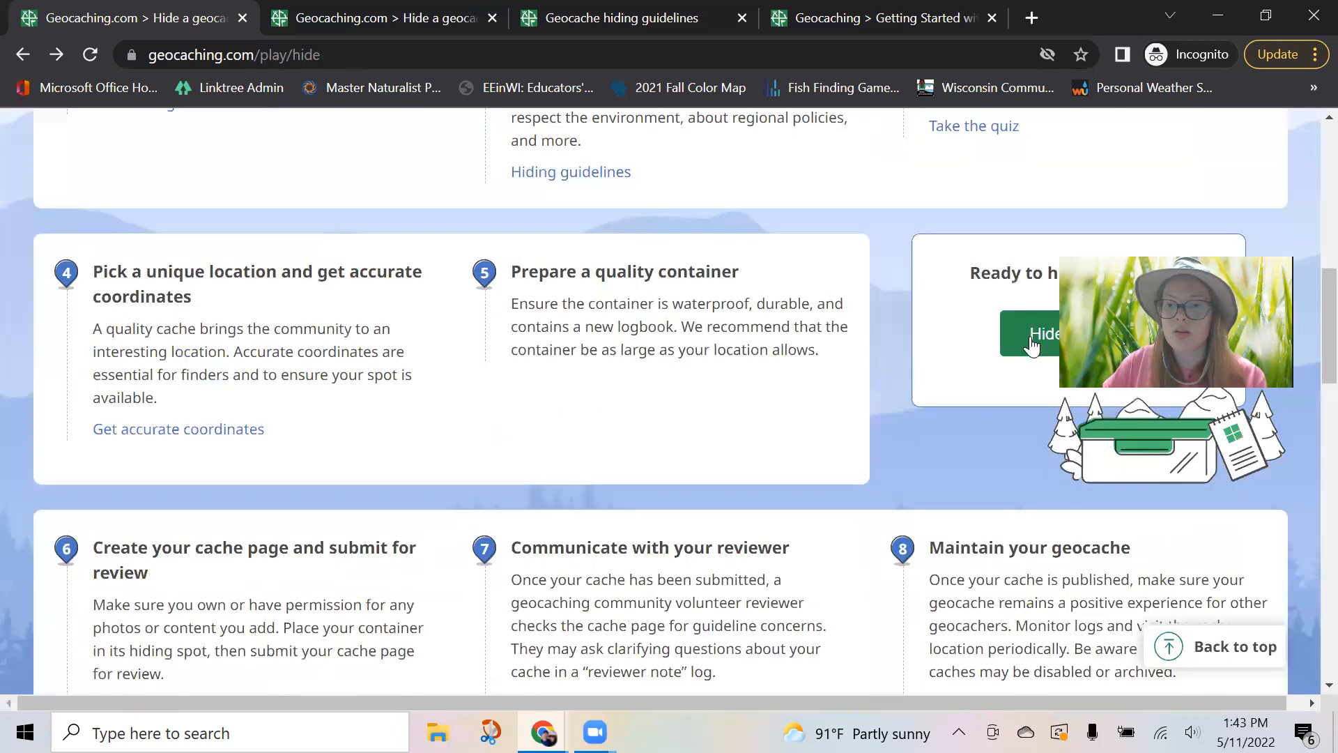
pyautogui.scroll(-1, 1165, 155)
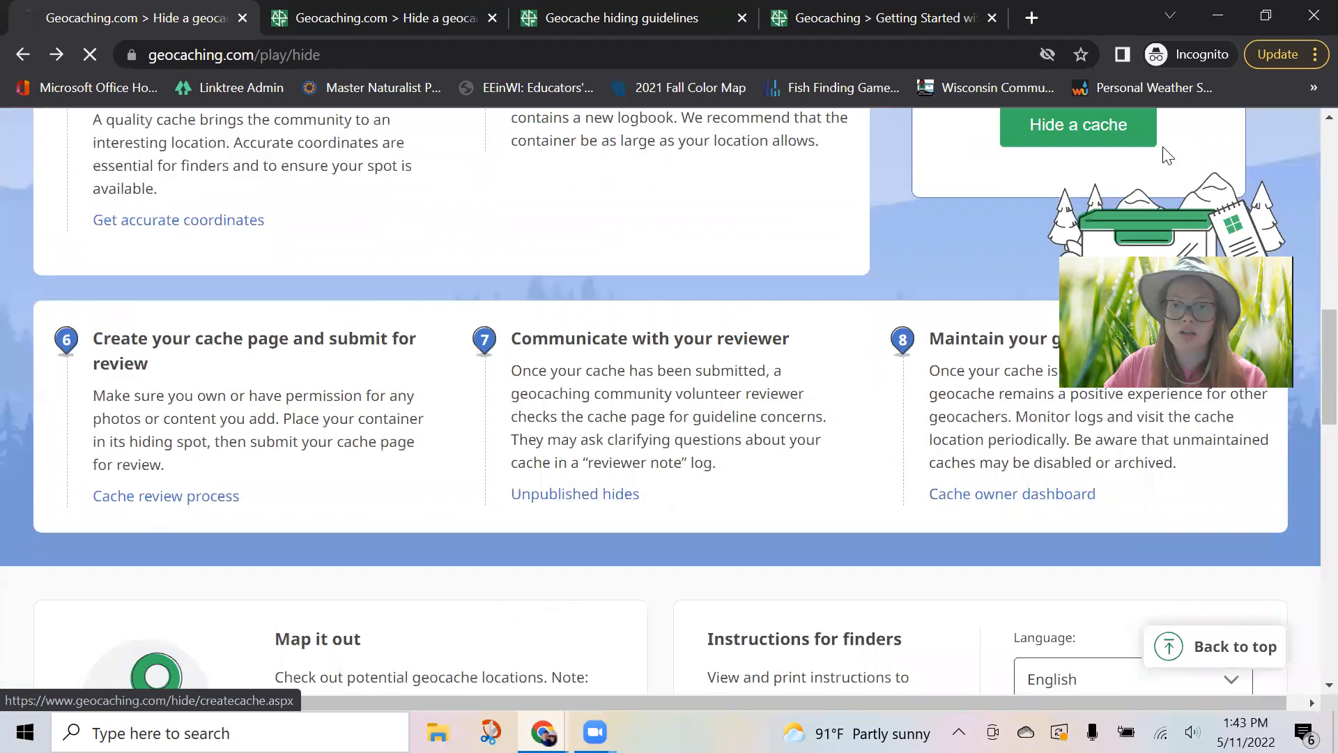
pyautogui.click(1130, 167)
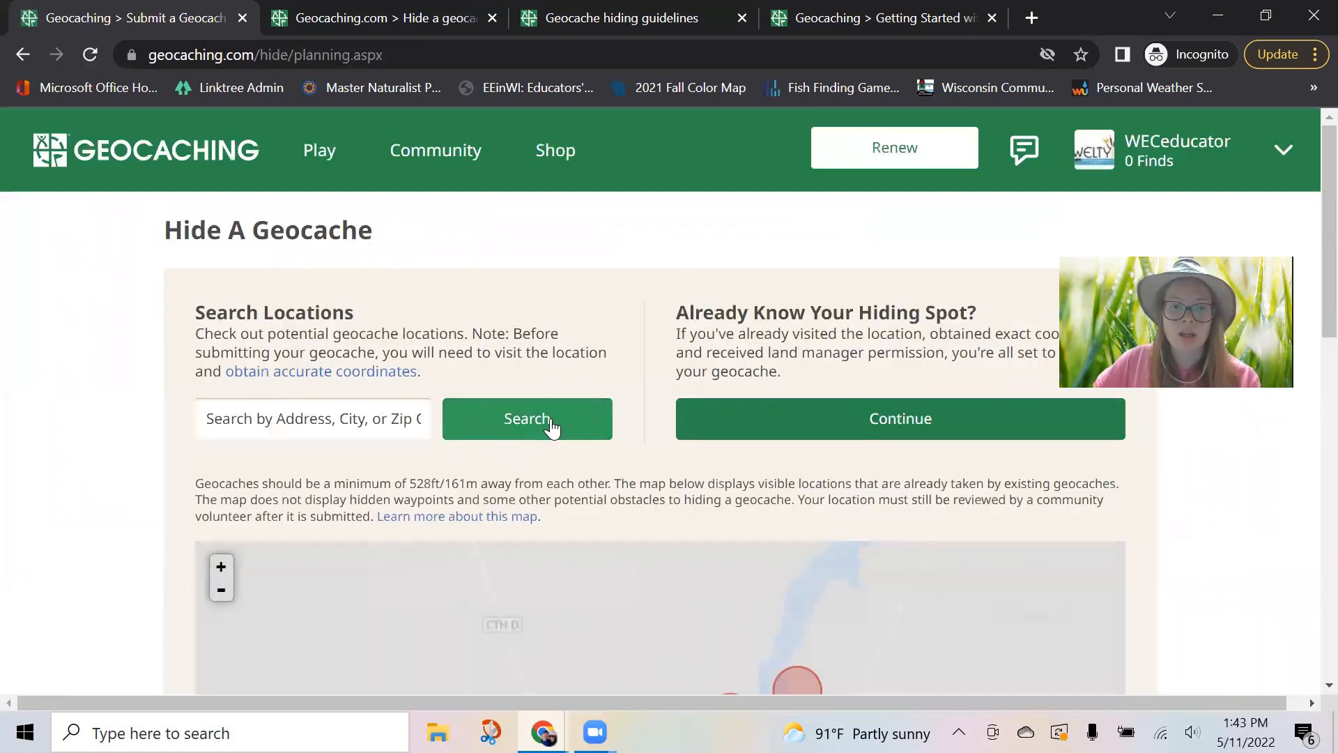
# Step: Check the planning map for spots already taken by existing geocaches, and continue to the geocache submission form
pyautogui.scroll(-6, 158, 439)
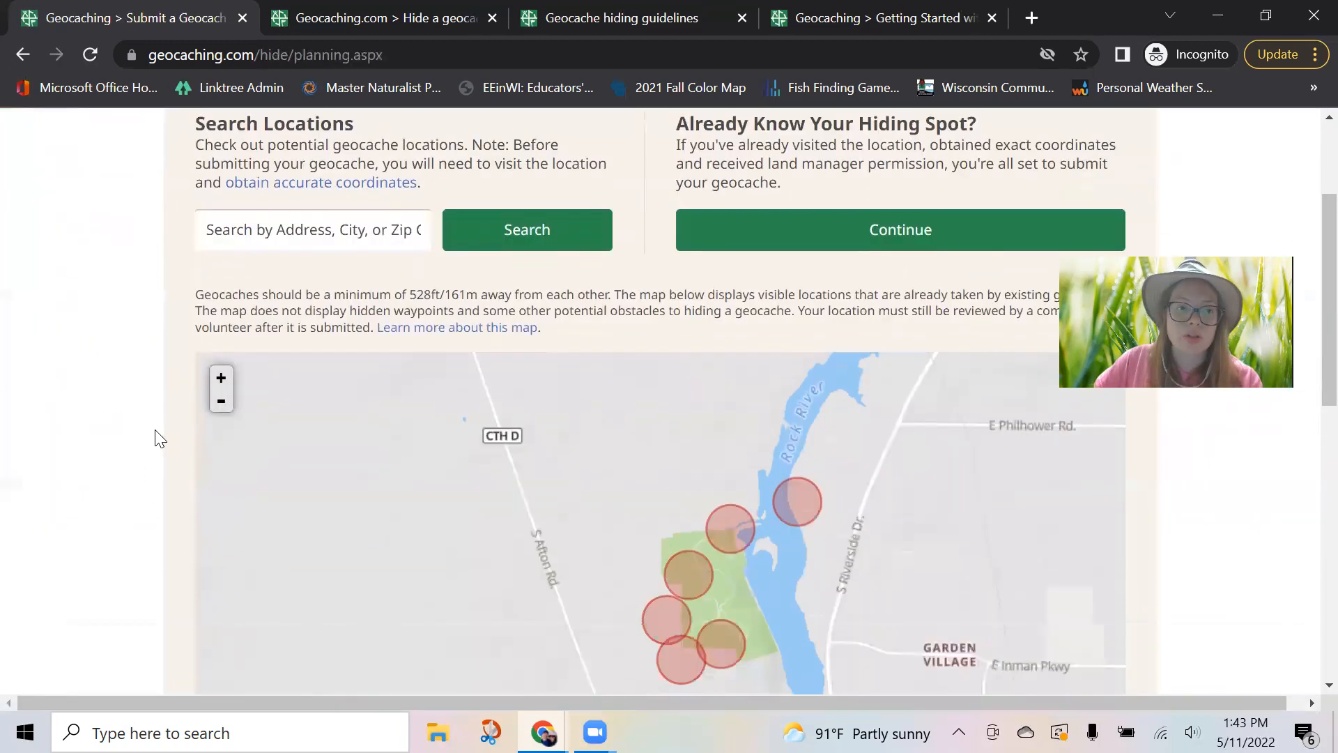
pyautogui.scroll(1, 166, 348)
pyautogui.scroll(-1, 166, 349)
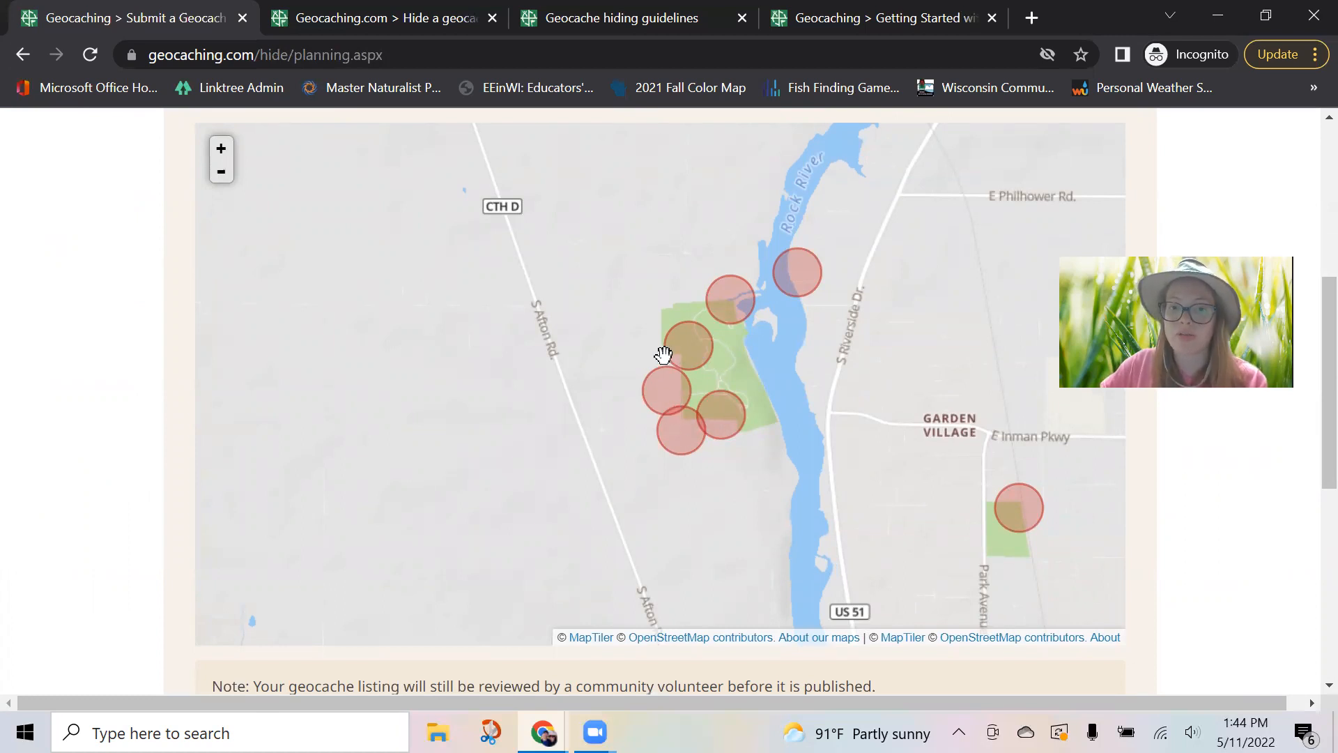
pyautogui.scroll(3, 314, 383)
pyautogui.scroll(3, 167, 327)
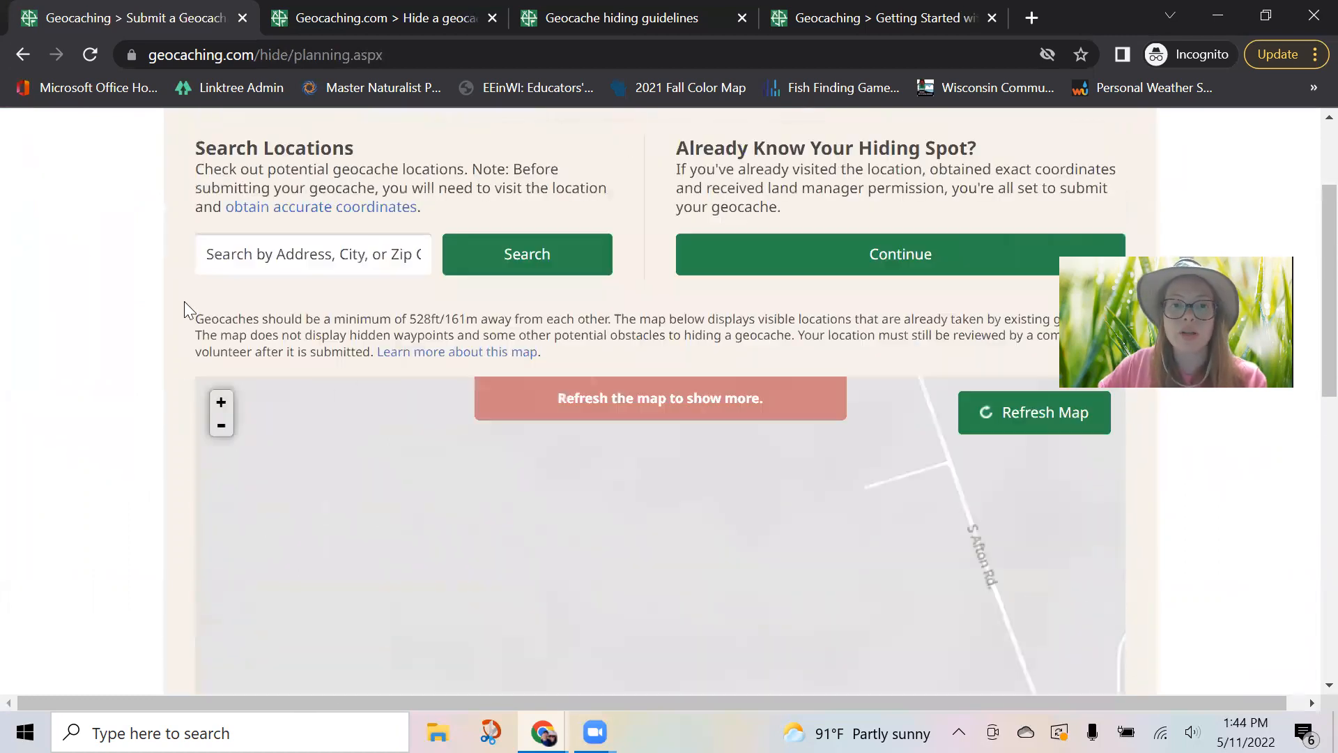
pyautogui.scroll(1, 184, 309)
pyautogui.click(951, 325)
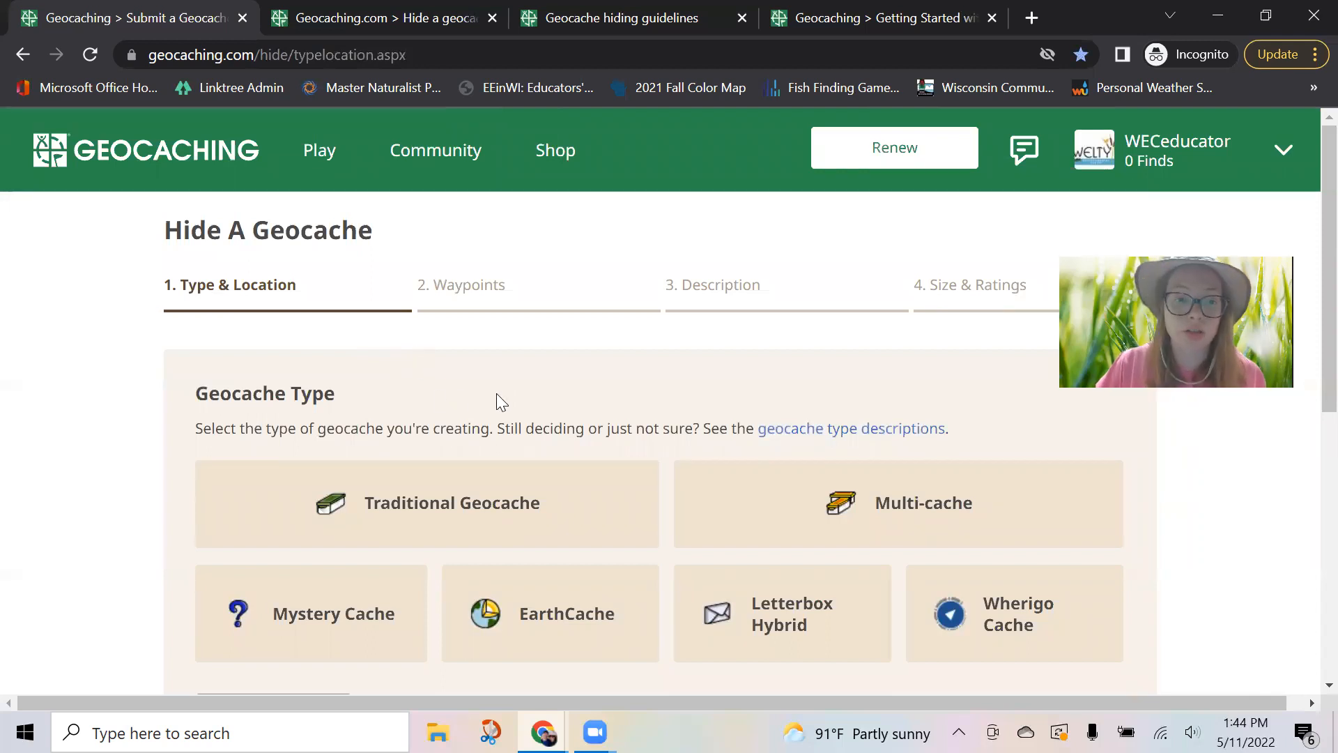
# Step: Consult the geocache type descriptions and return to the submission form
pyautogui.scroll(-3, 155, 427)
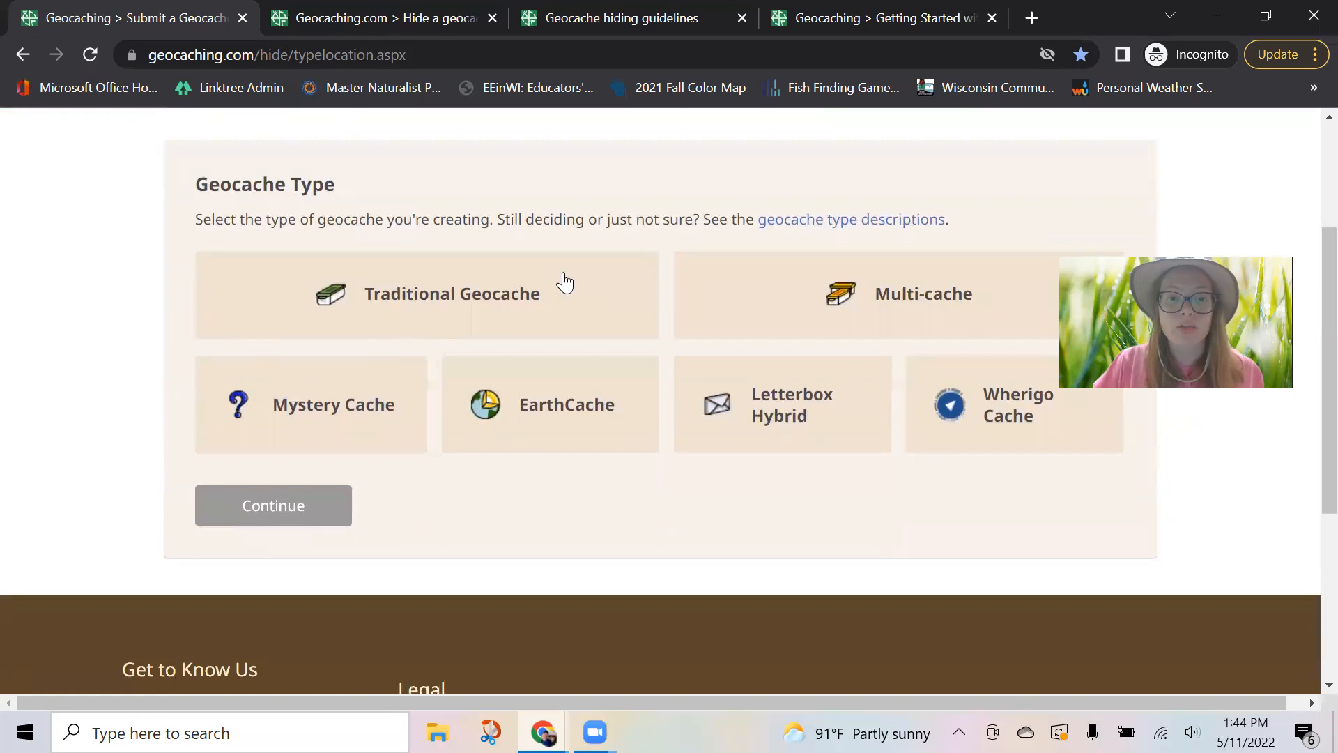
pyautogui.click(846, 221)
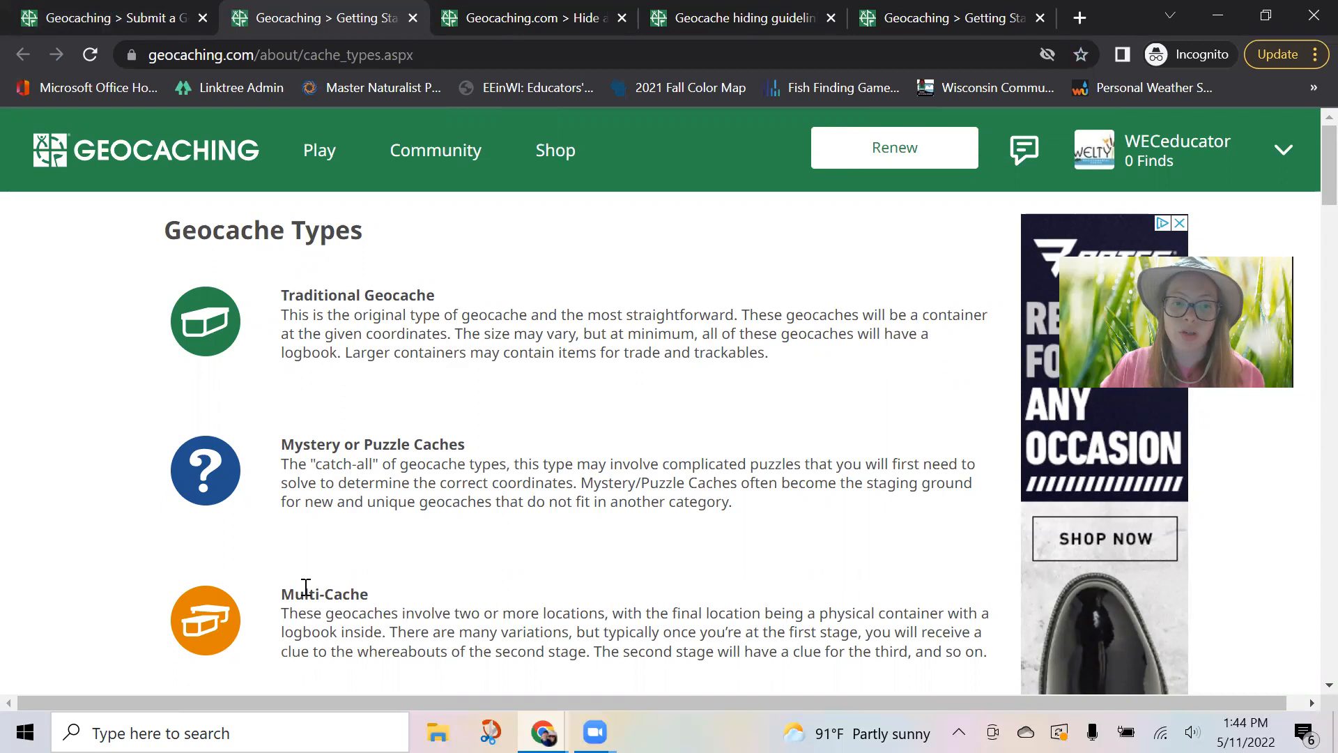
pyautogui.click(135, 16)
# Step: Choose Traditional Geocache as the type and review its location section with the coordinates field and map
pyautogui.click(482, 305)
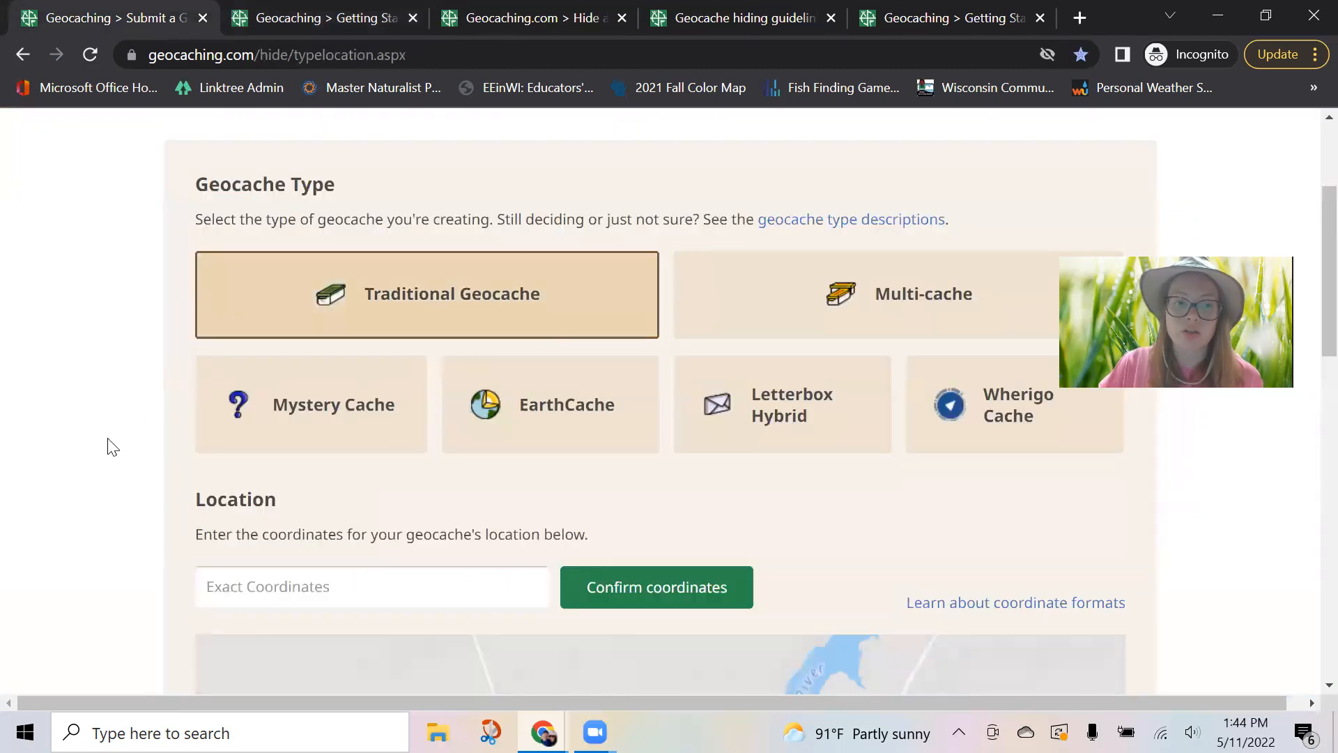
pyautogui.scroll(-1, 176, 441)
pyautogui.scroll(-4, 173, 445)
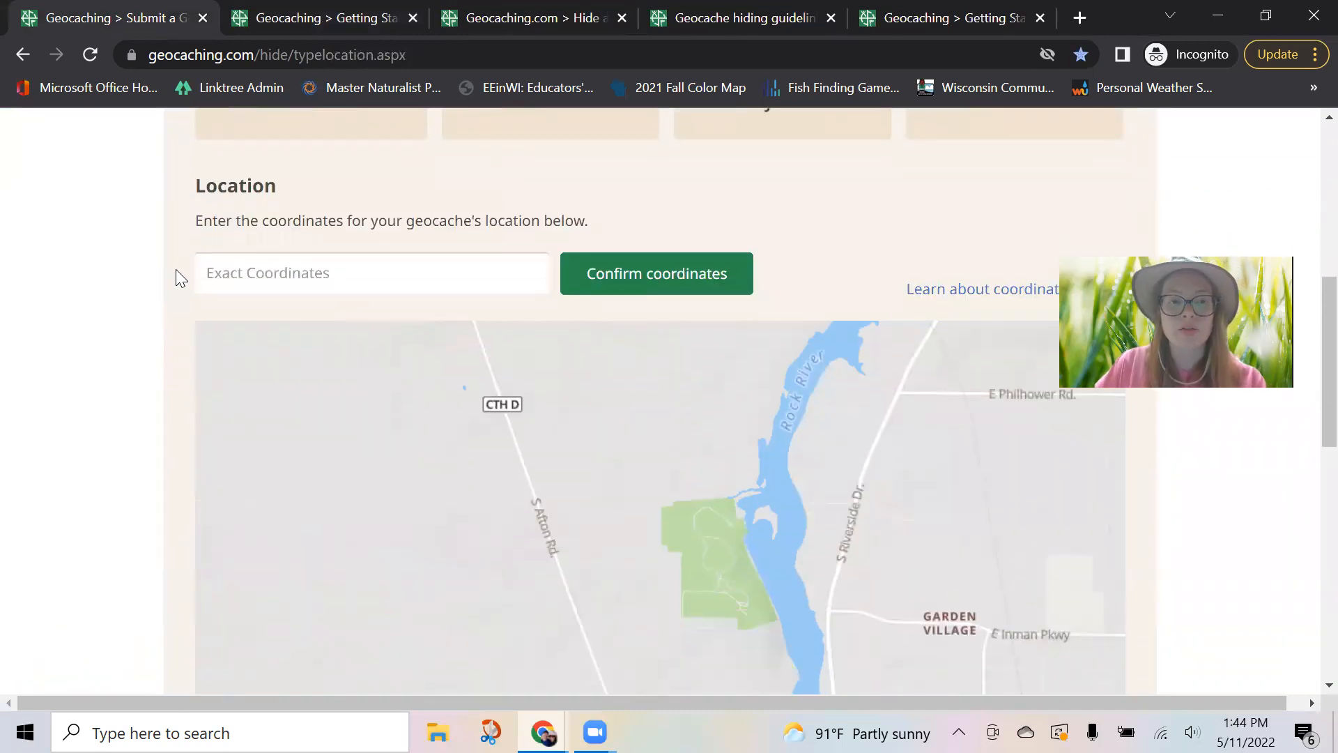
pyautogui.scroll(-2, 171, 286)
pyautogui.scroll(2, 168, 276)
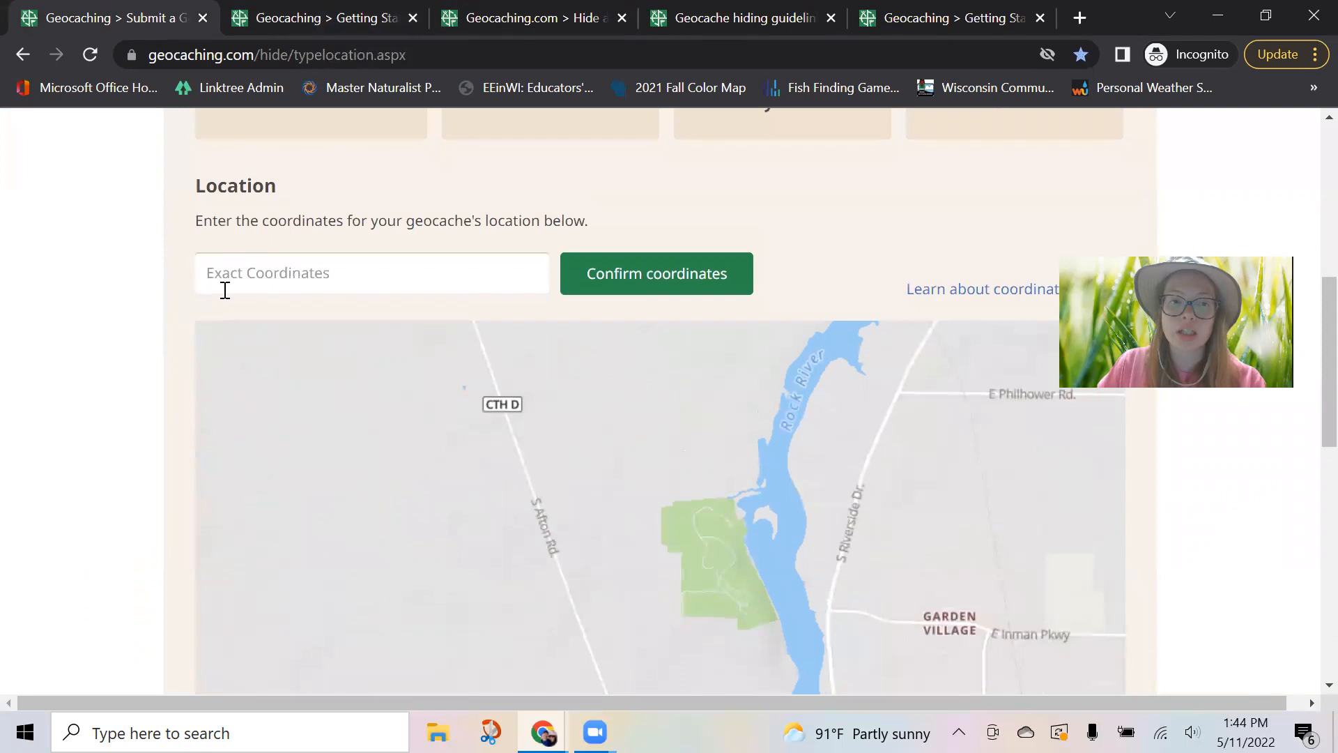
pyautogui.scroll(-3, 176, 267)
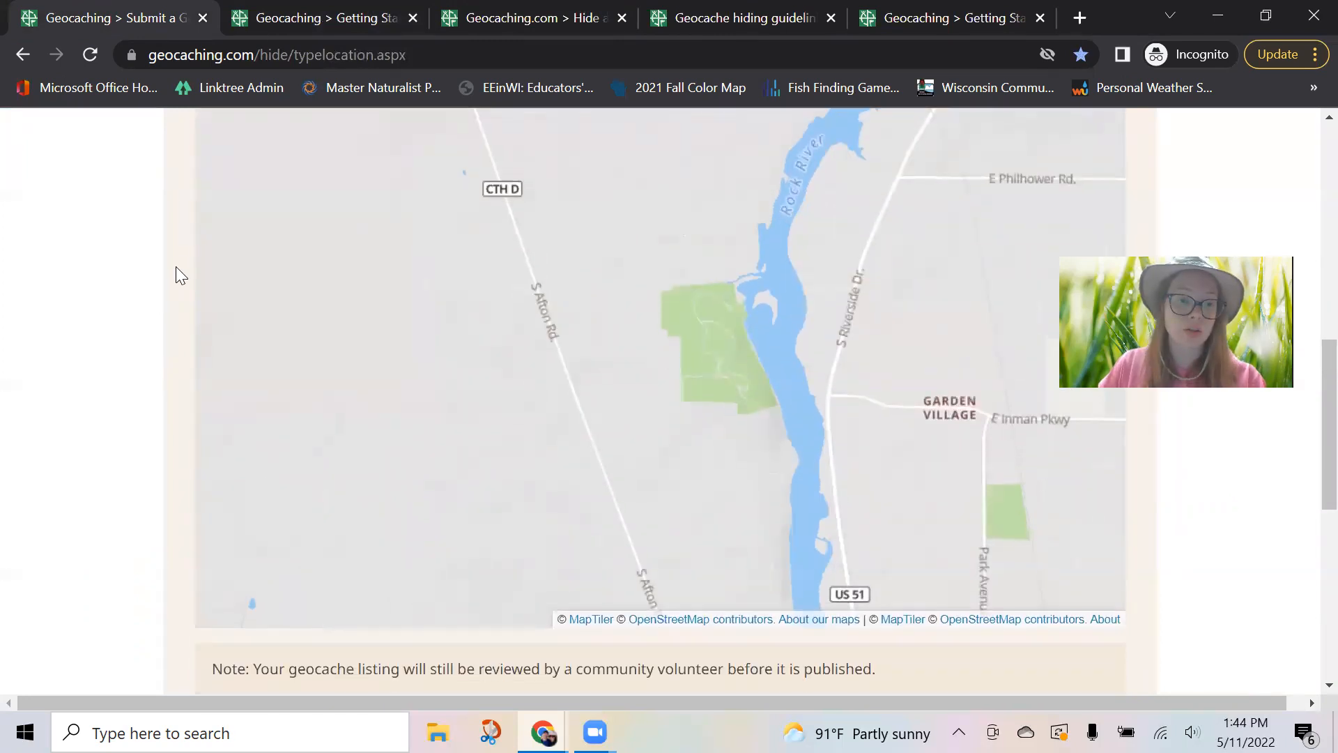
pyautogui.scroll(-3, 177, 268)
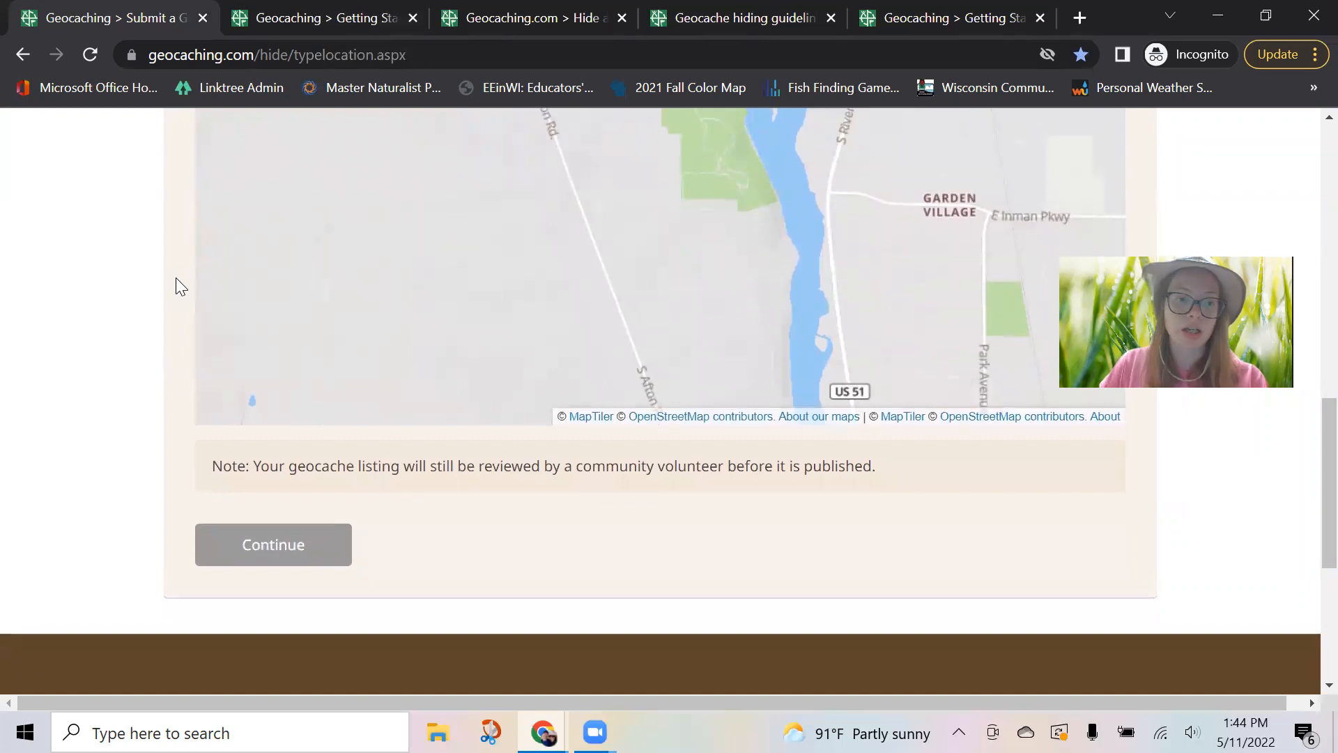
pyautogui.scroll(9, 176, 277)
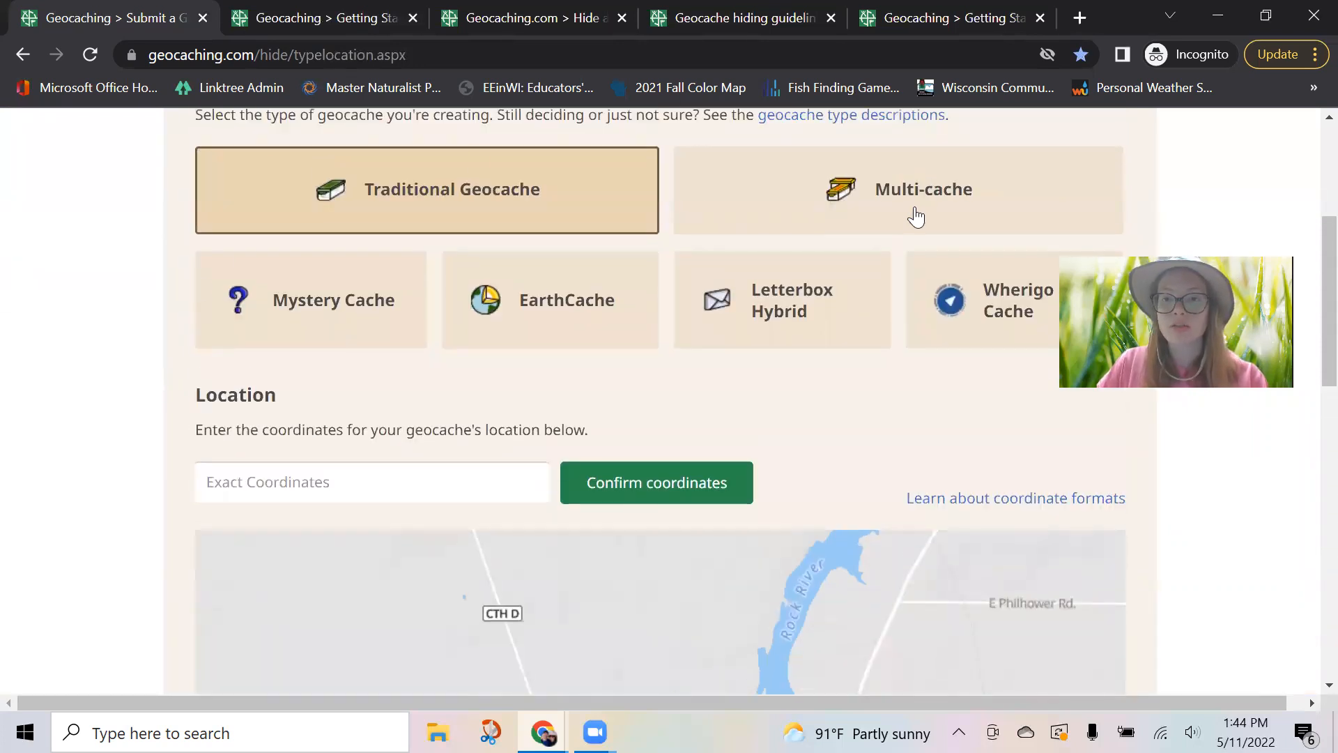
# Step: Switch the type to Multi-cache and review its Stage 1 and Final Stage coordinates, description and visibility settings
pyautogui.click(812, 198)
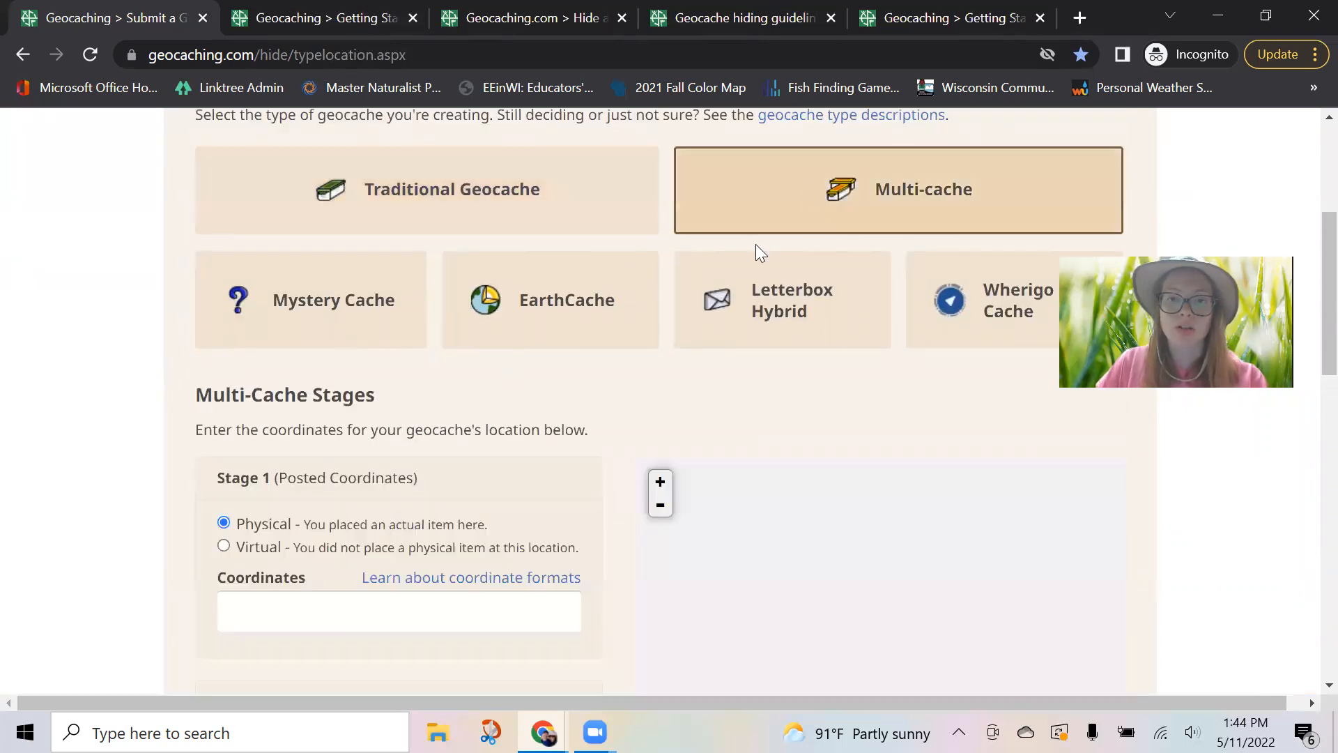
pyautogui.scroll(-3, 181, 439)
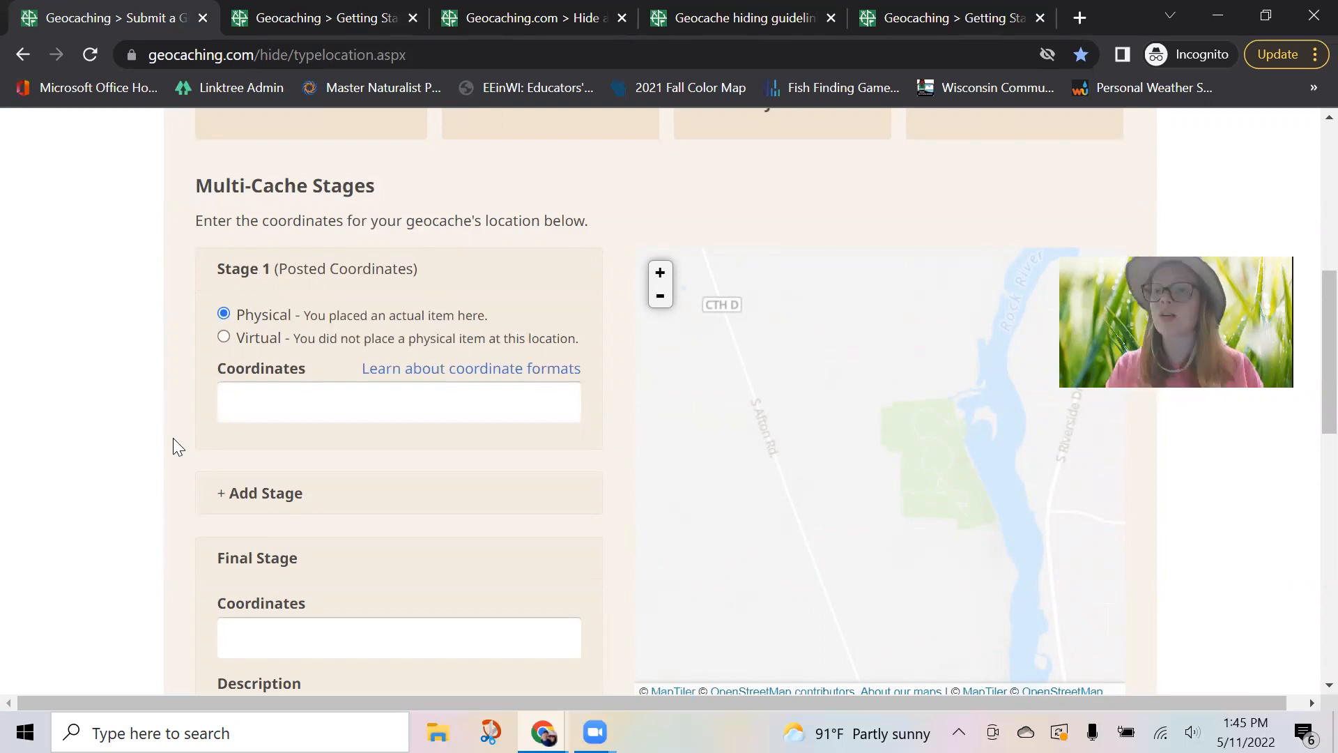
pyautogui.scroll(-2, 291, 435)
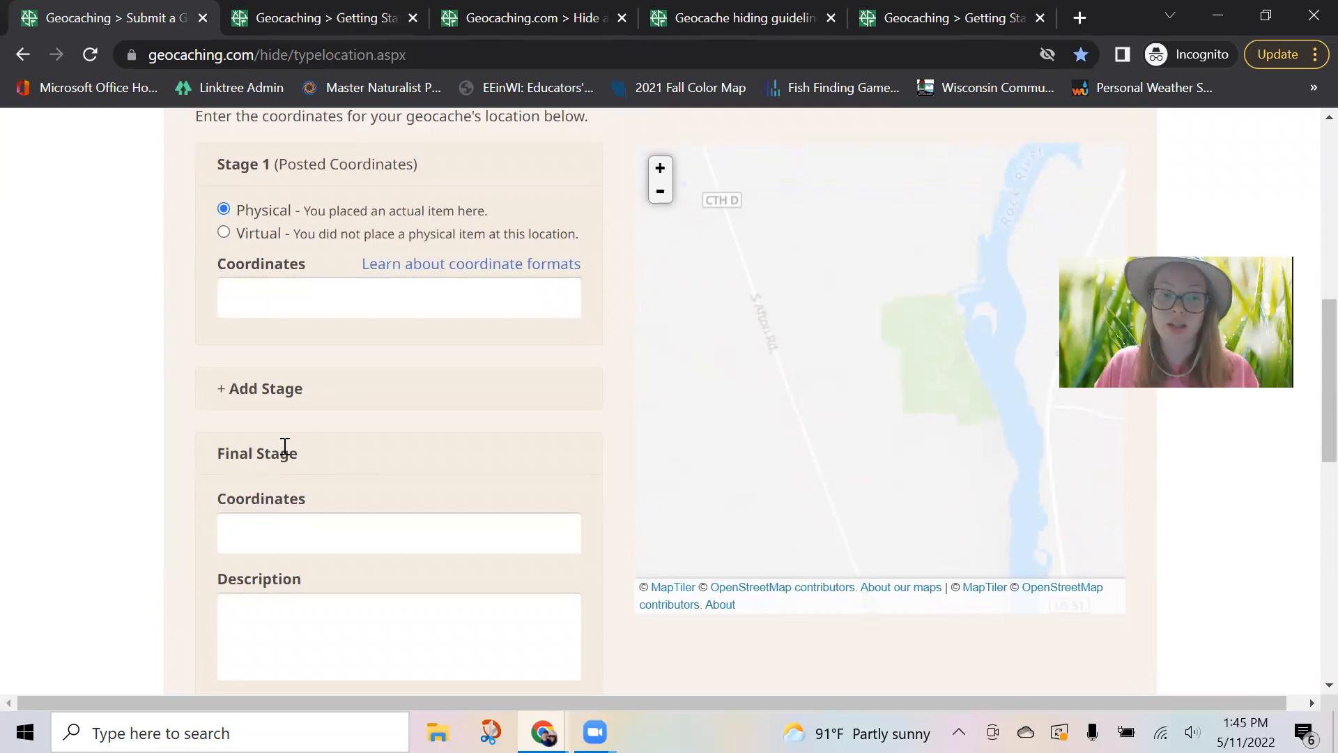
pyautogui.scroll(-3, 170, 461)
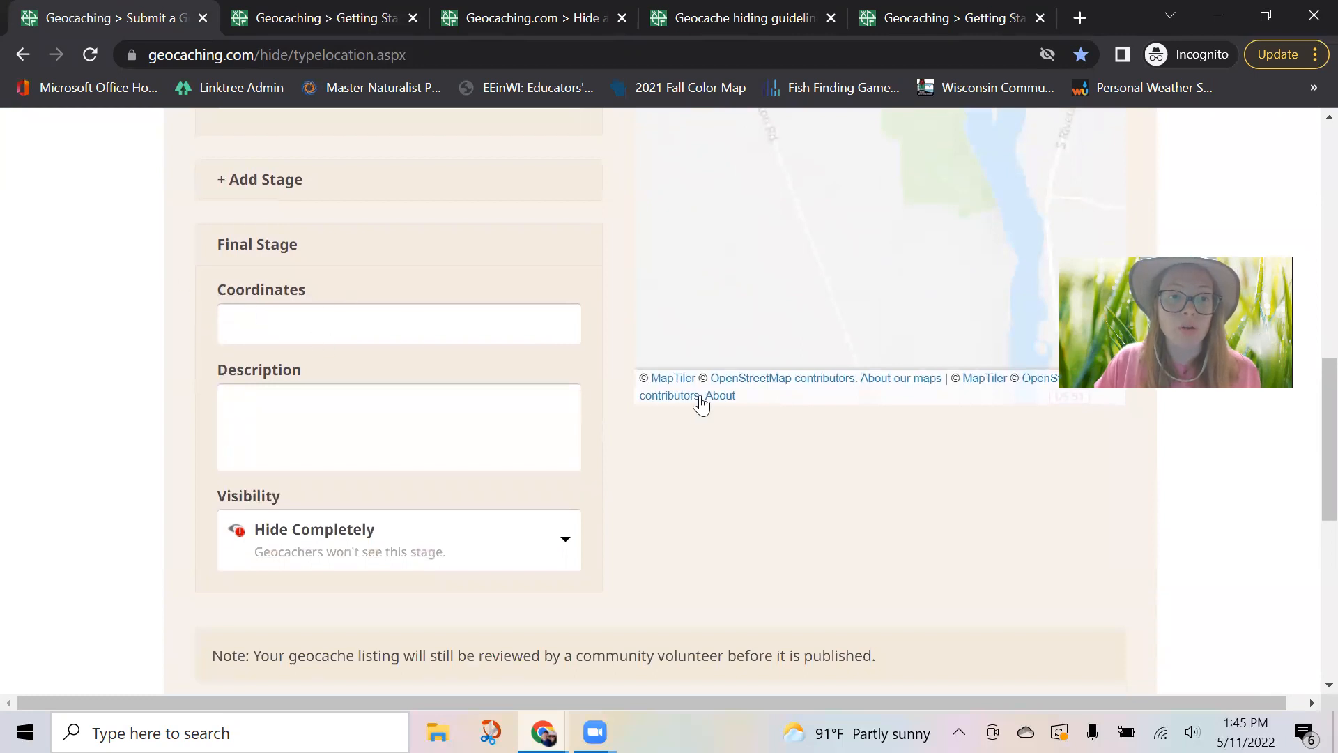
pyautogui.scroll(-1, 202, 347)
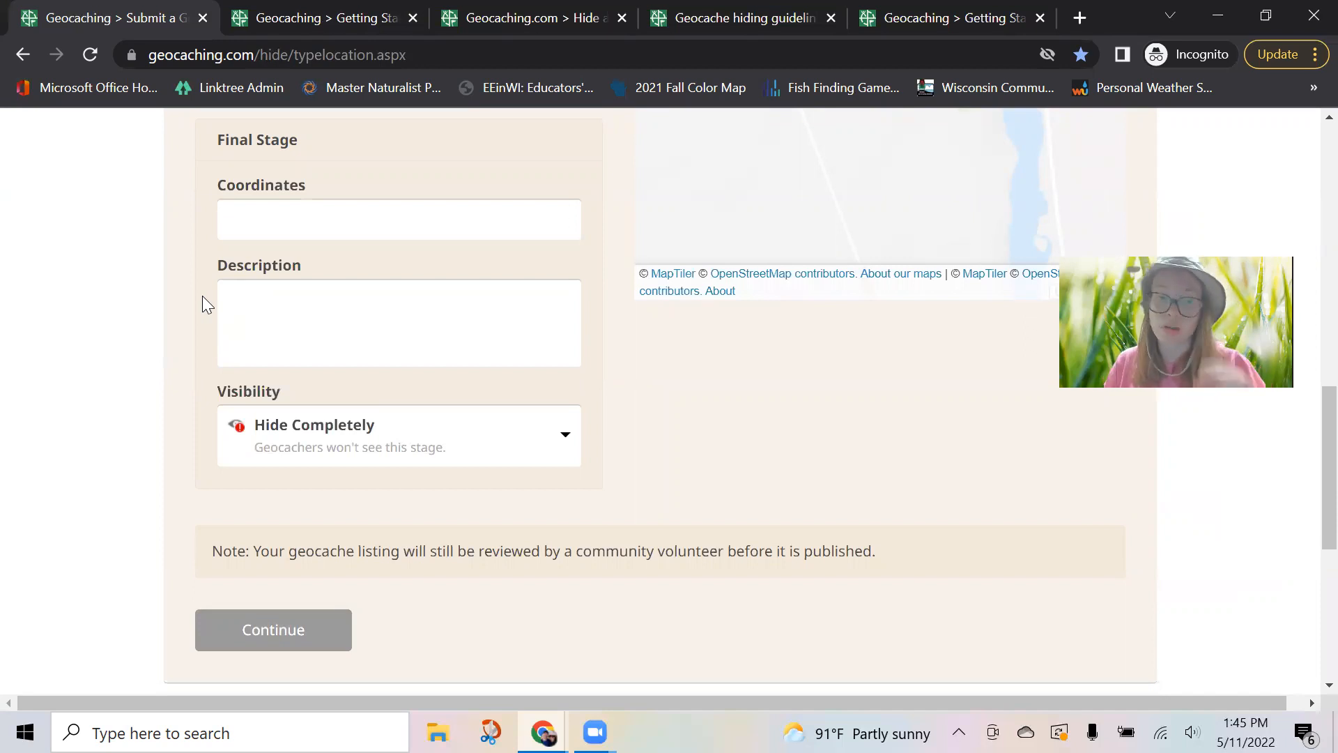
pyautogui.scroll(5, 198, 297)
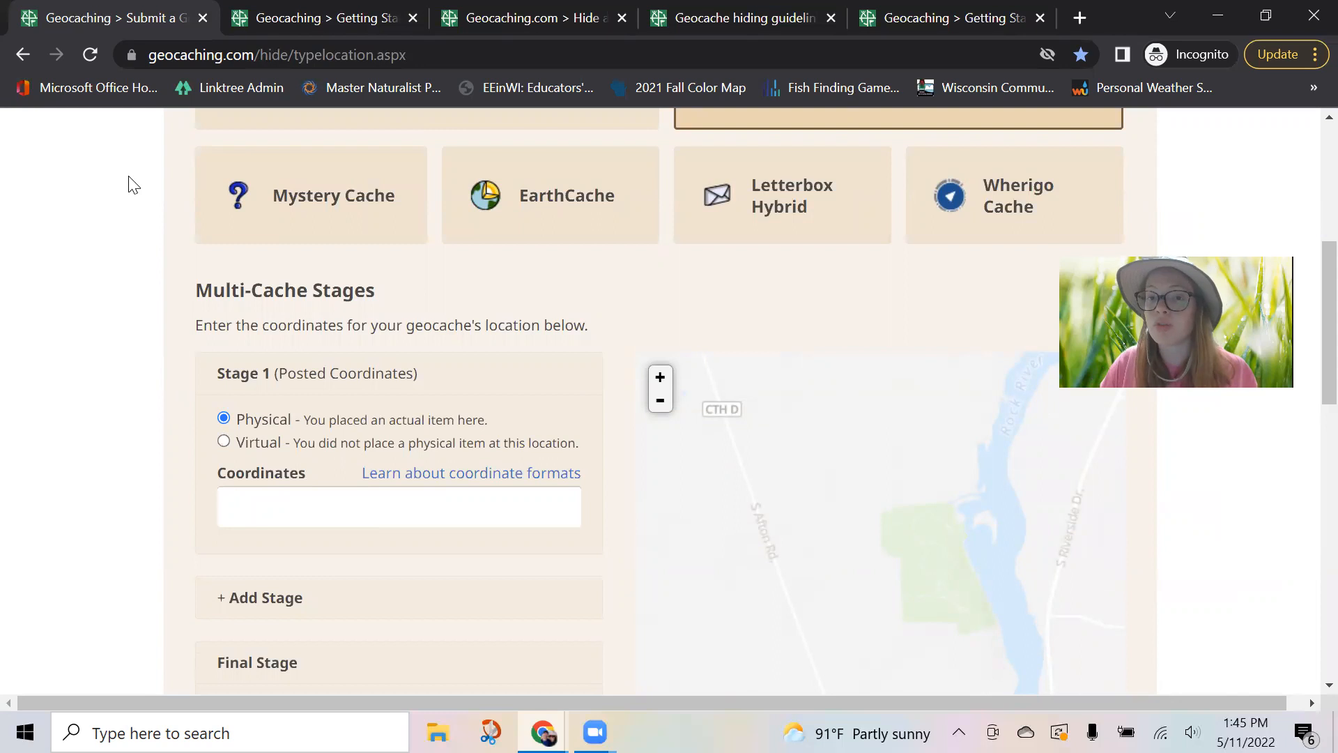
pyautogui.scroll(3, 194, 283)
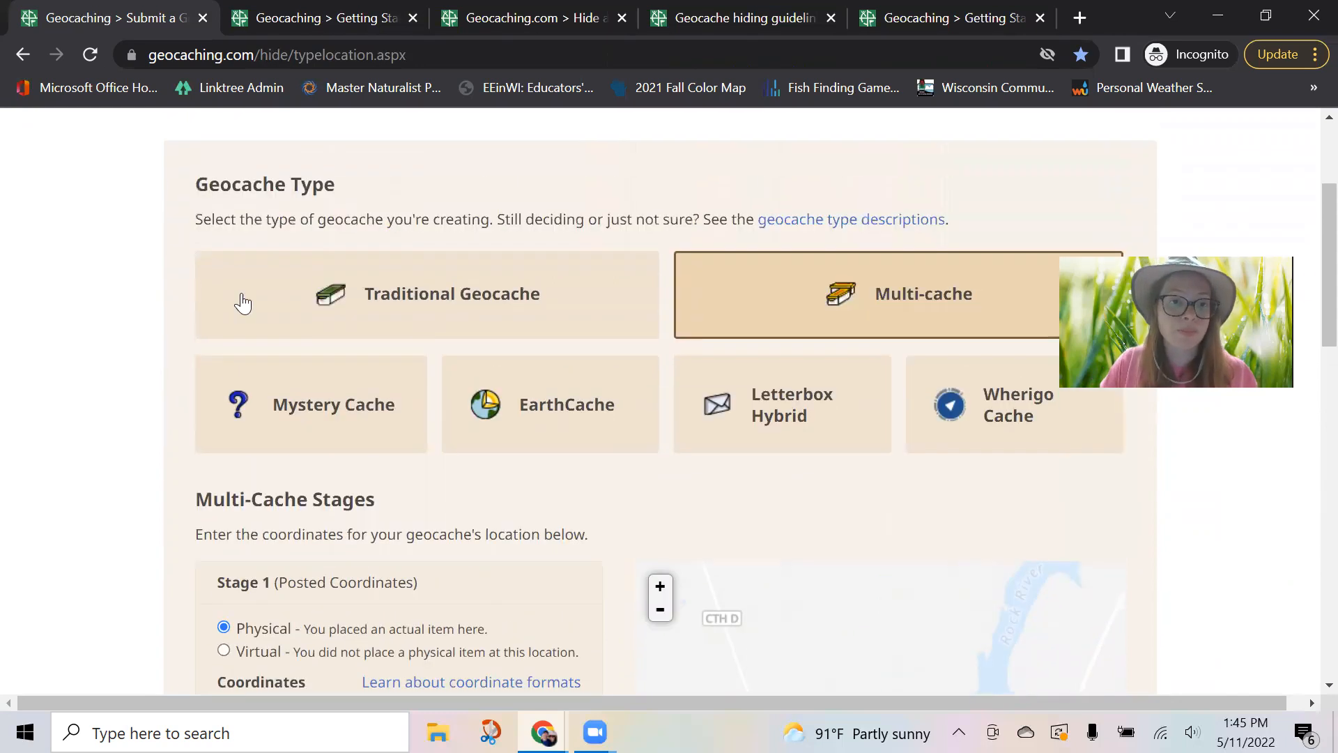
pyautogui.scroll(2, 433, 347)
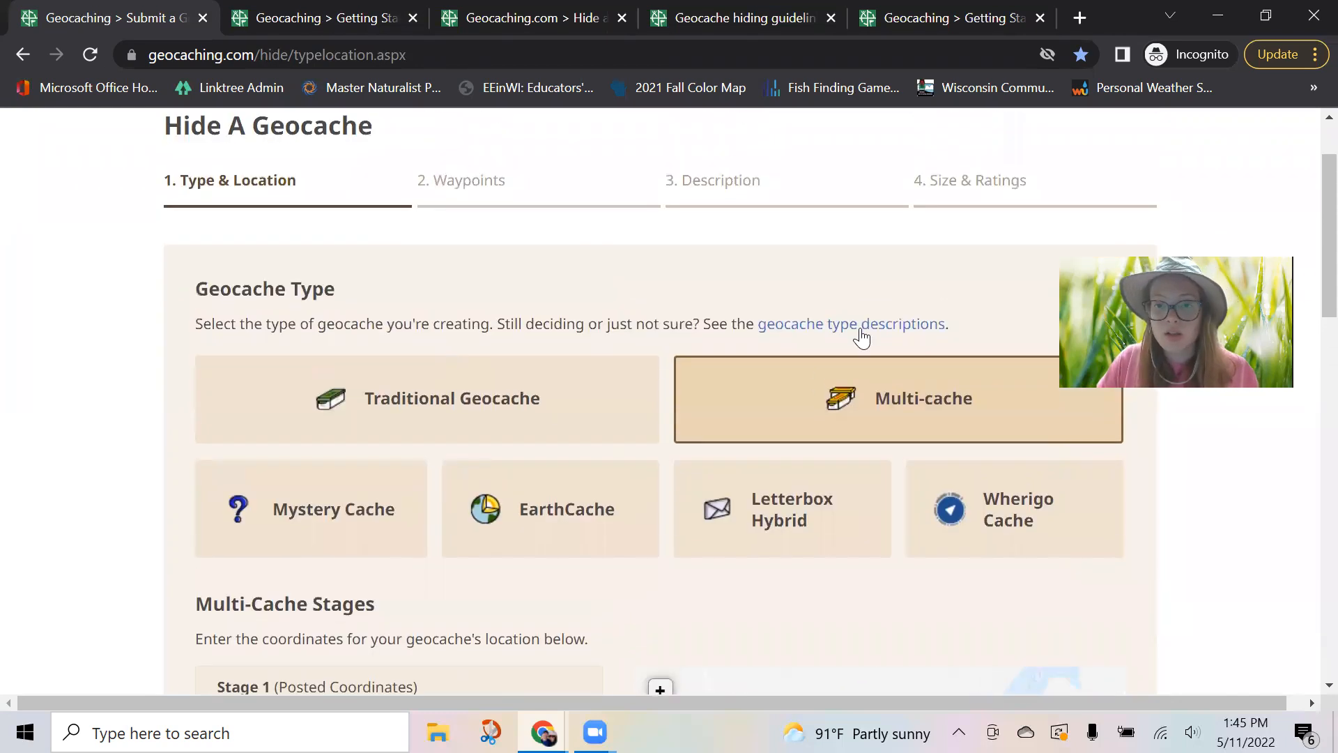
pyautogui.scroll(2, 244, 293)
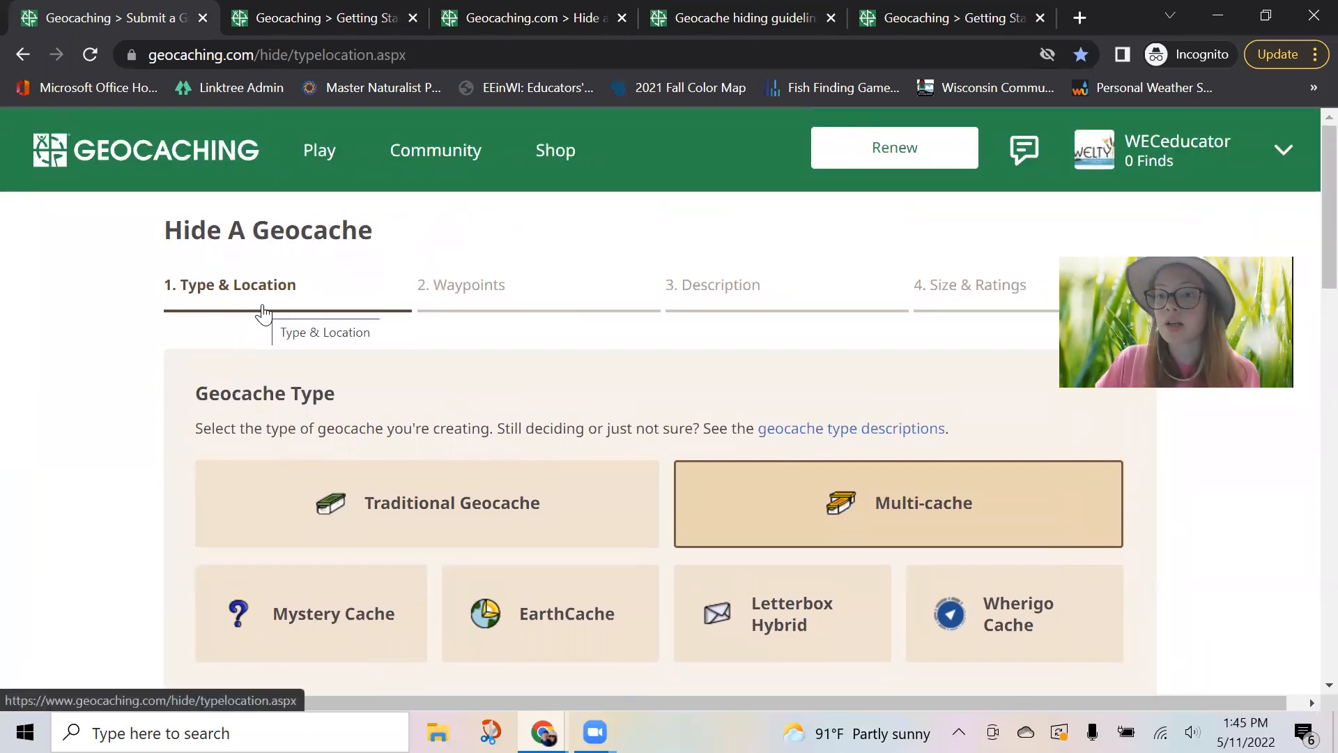
# Step: Leave the form for the map of nearby geocaches and open the cache page of "Troop #7012- Use Resources Wisely"
pyautogui.click(206, 164)
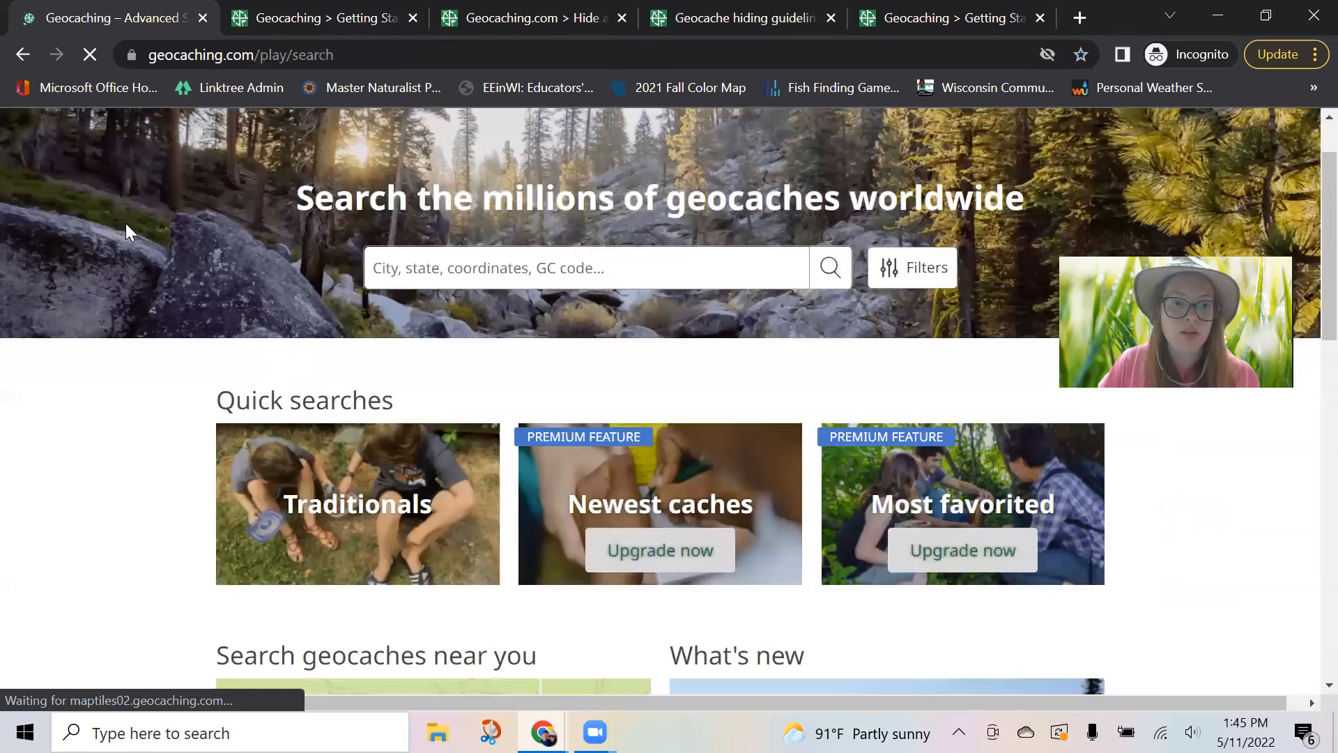
pyautogui.scroll(-4, 125, 223)
pyautogui.click(427, 484)
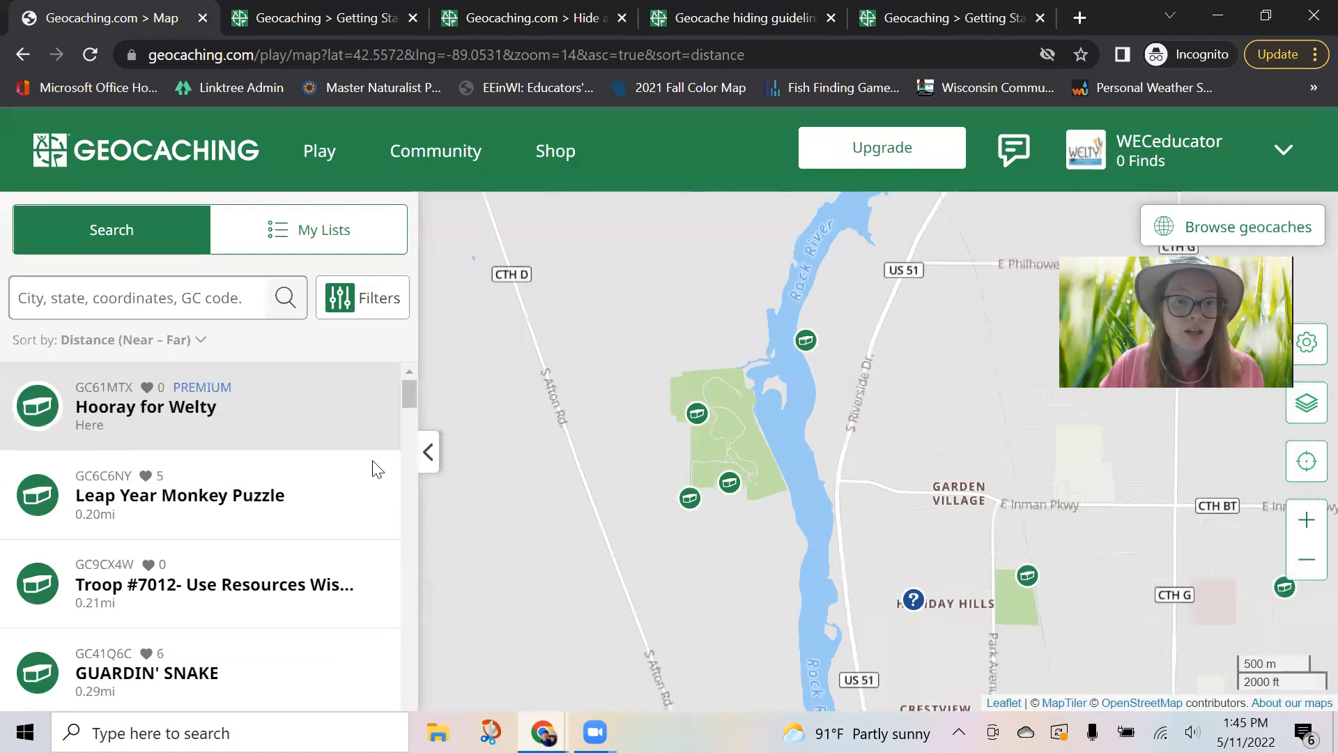
pyautogui.click(690, 500)
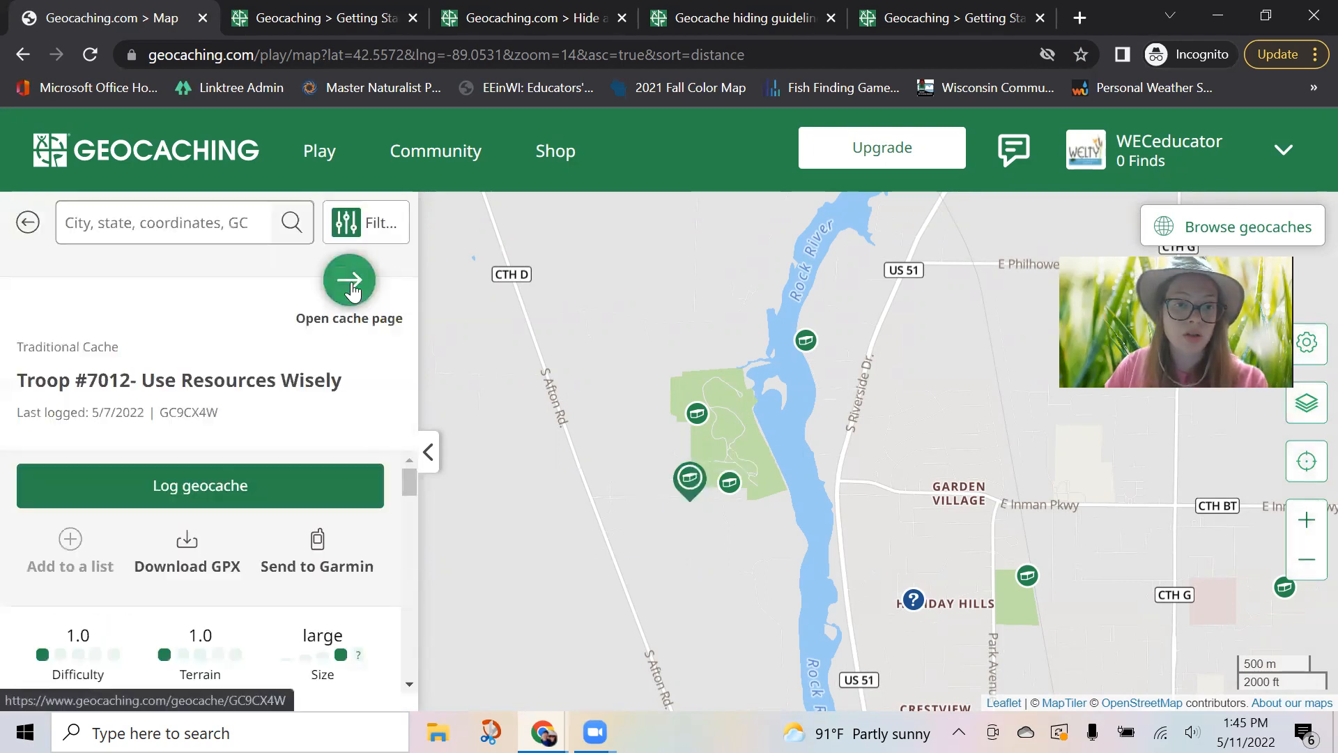
pyautogui.click(350, 285)
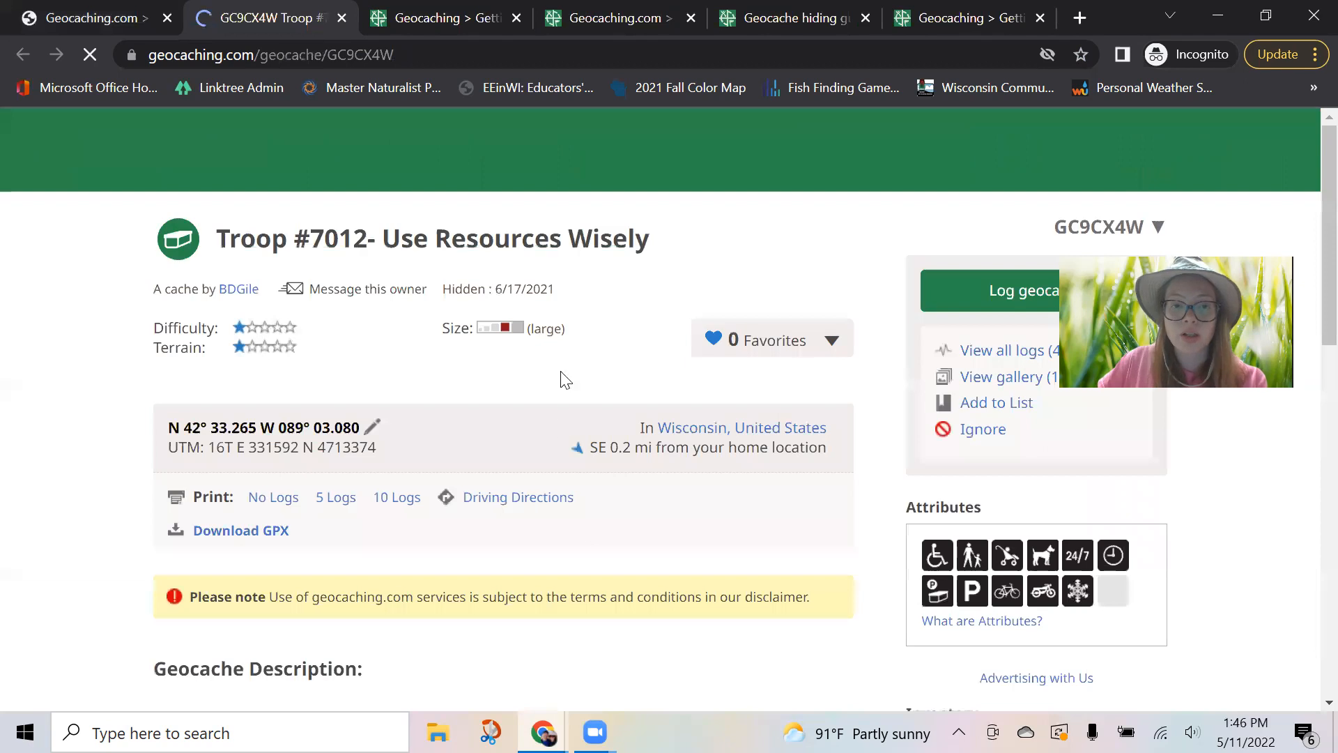
# Step: Examine the example cache page's description, difficulty and terrain ratings, size, coordinates and attributes
pyautogui.scroll(-3, 118, 474)
pyautogui.scroll(-1, 170, 437)
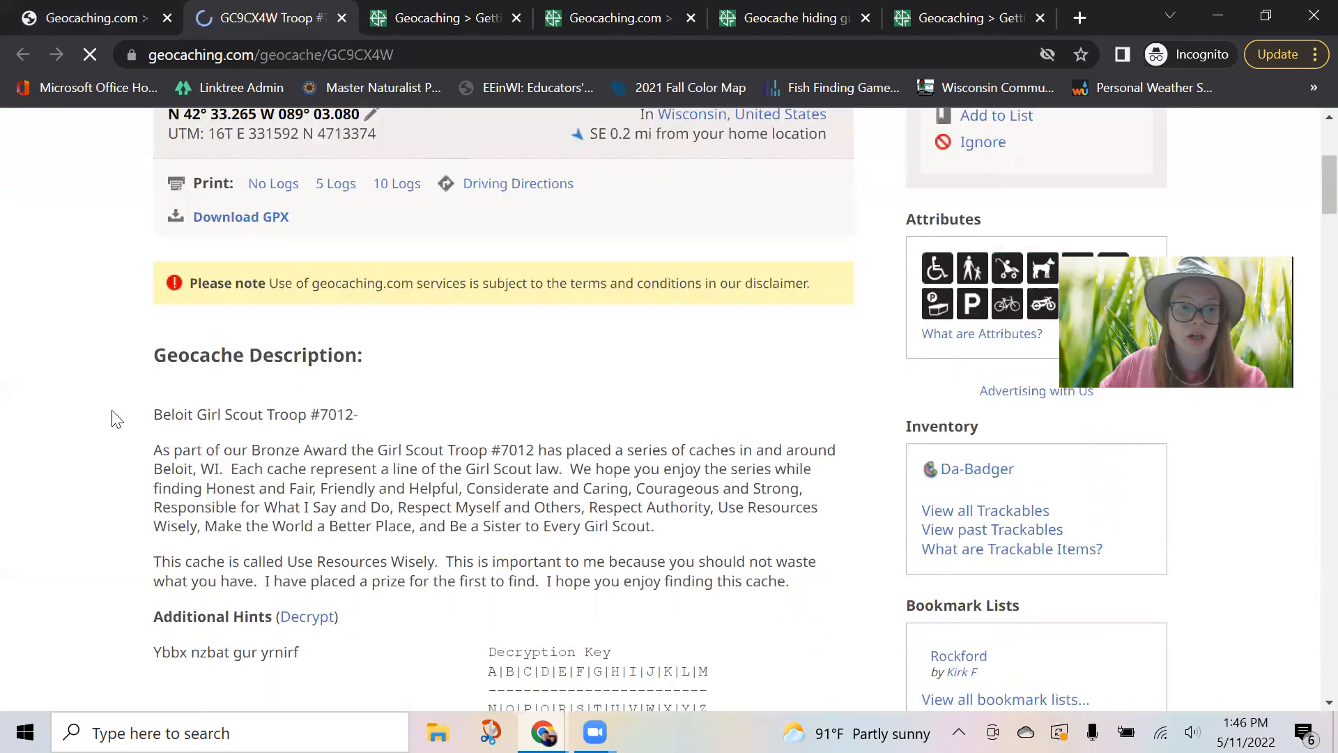
pyautogui.moveTo(196, 414); pyautogui.dragTo(298, 414)
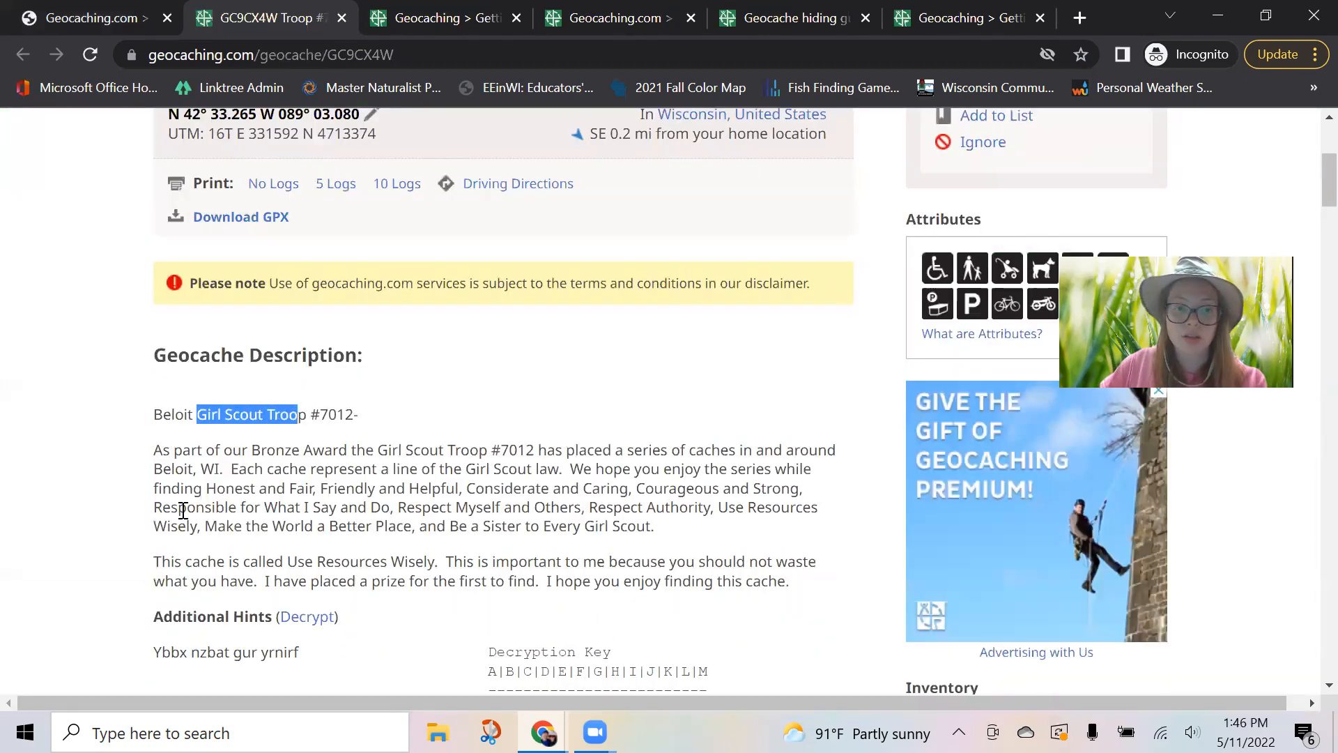
pyautogui.click(137, 439)
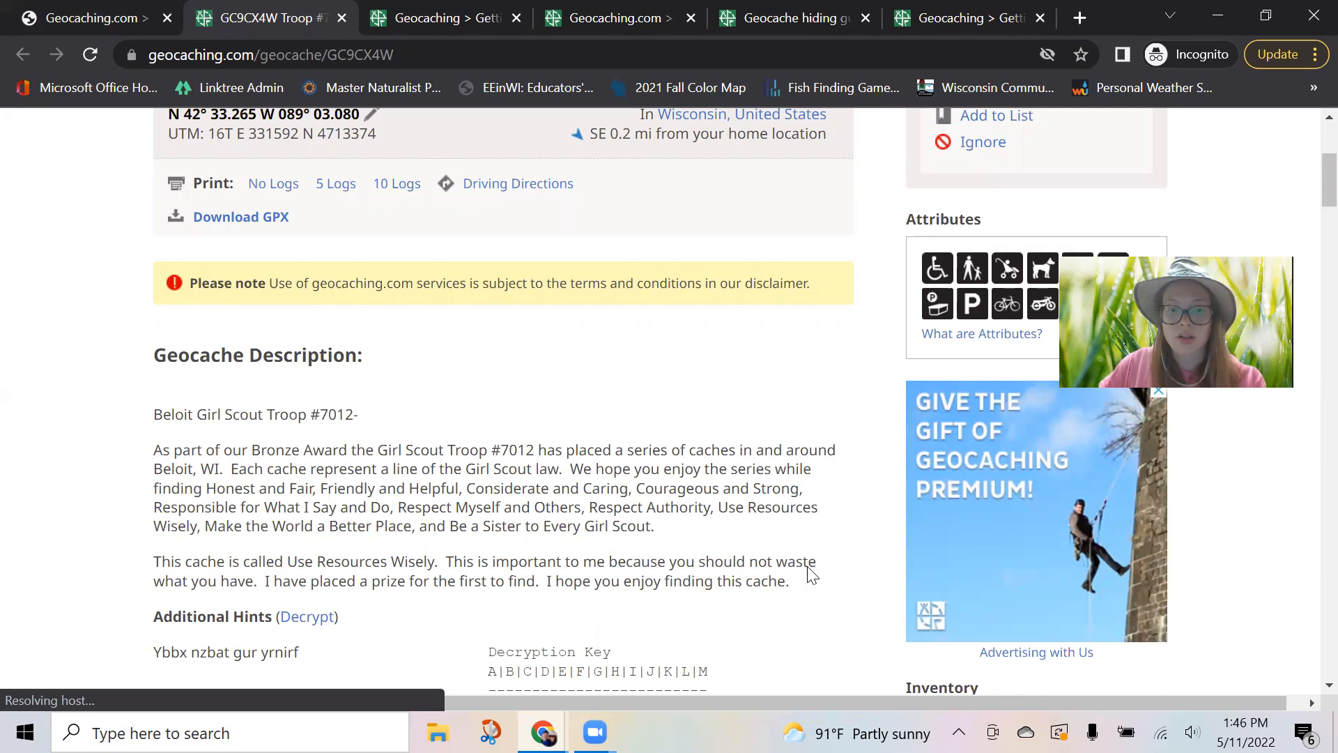
pyautogui.scroll(5, 165, 370)
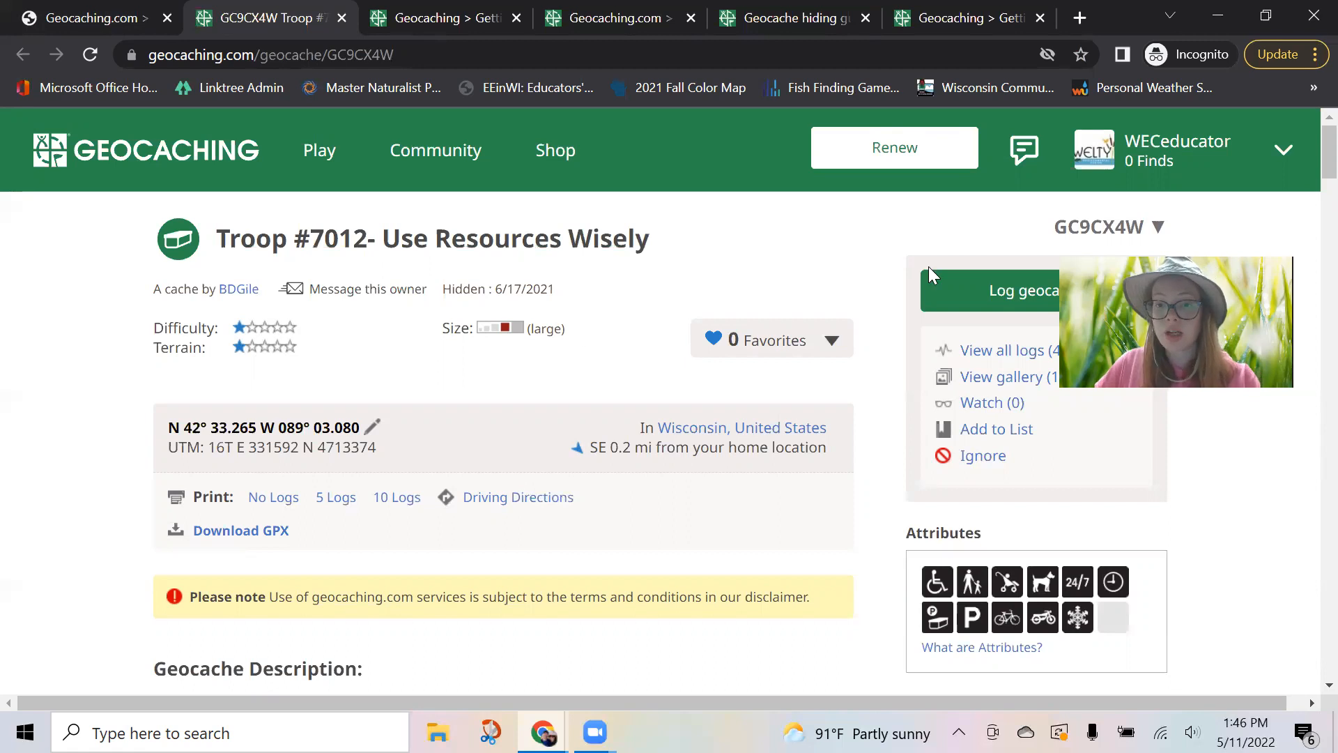
pyautogui.scroll(-1, 945, 389)
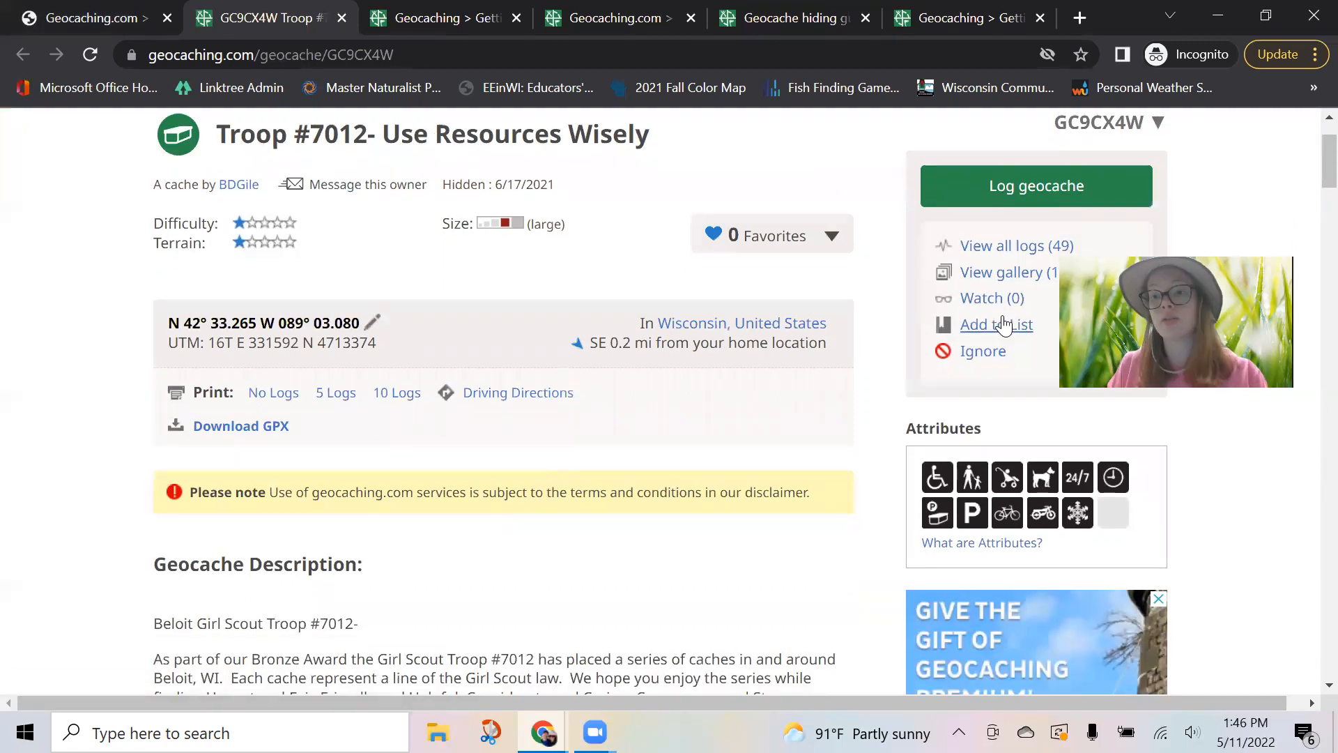
# Step: View the container photo in the example cache's image gallery, and return to the cache page
pyautogui.click(991, 274)
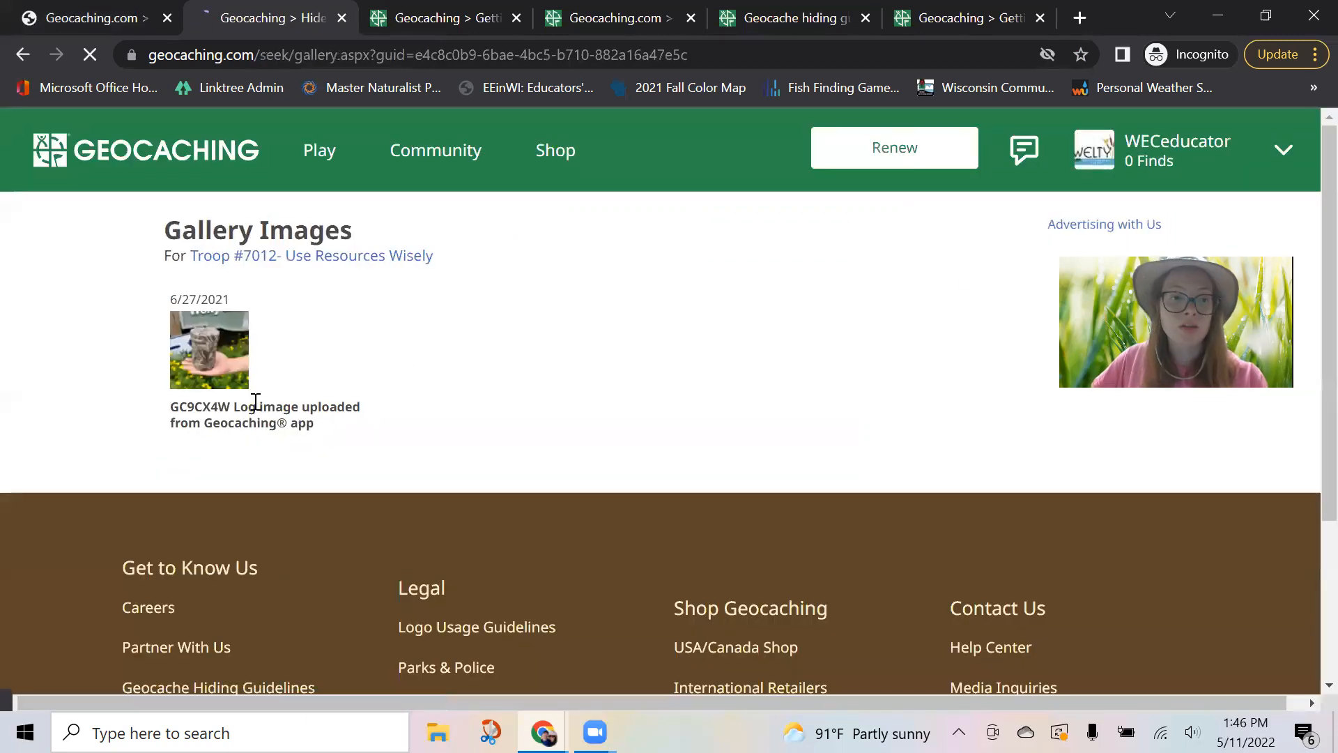
pyautogui.click(244, 382)
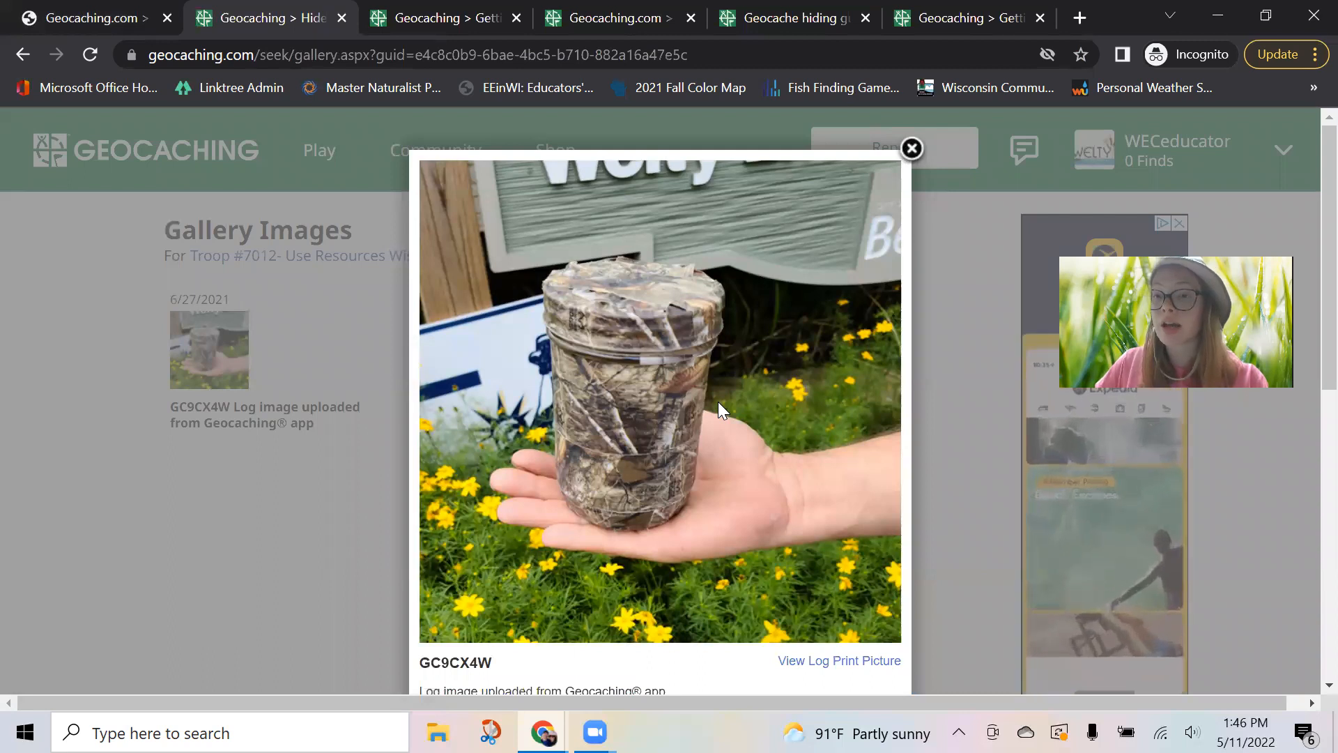
pyautogui.click(913, 152)
pyautogui.click(23, 54)
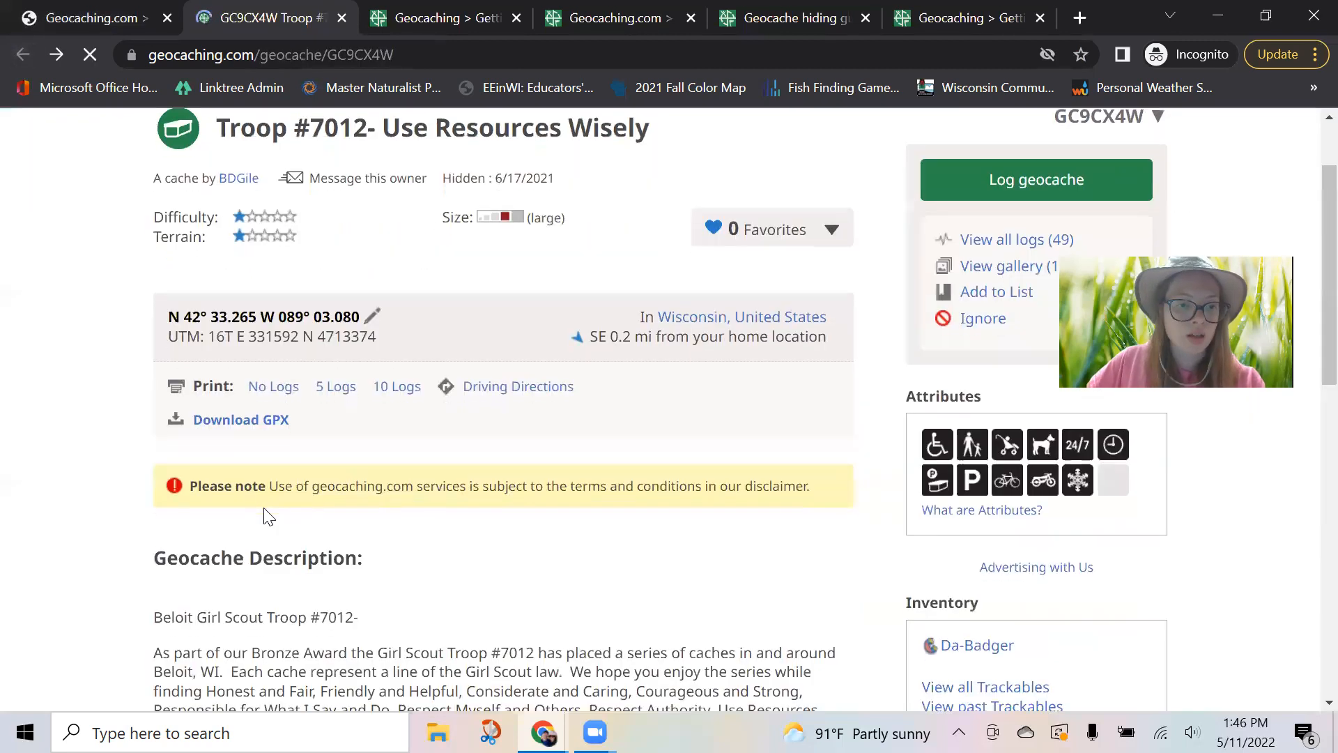
# Step: Look over the example cache page and expand its Favorites details, closing them again after viewing
pyautogui.scroll(-6, 262, 514)
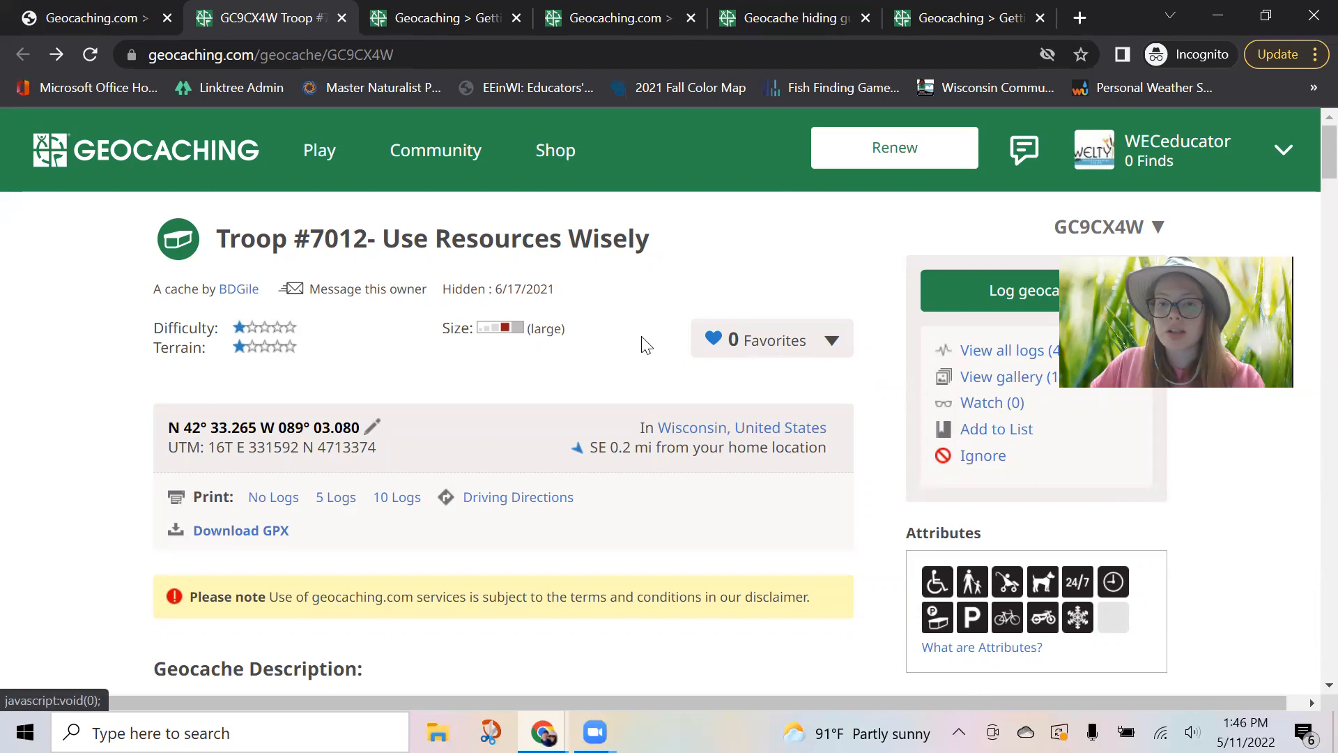
pyautogui.click(713, 341)
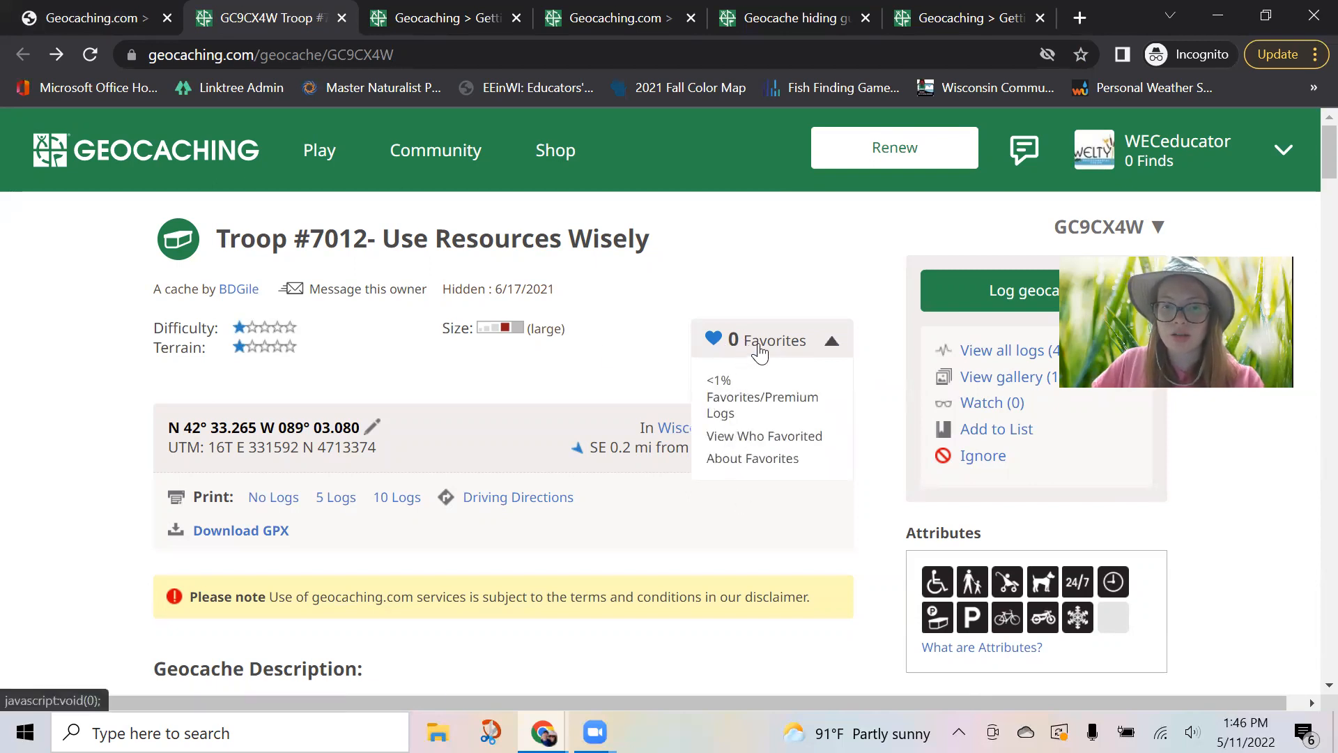
pyautogui.click(627, 358)
pyautogui.scroll(-3, 767, 290)
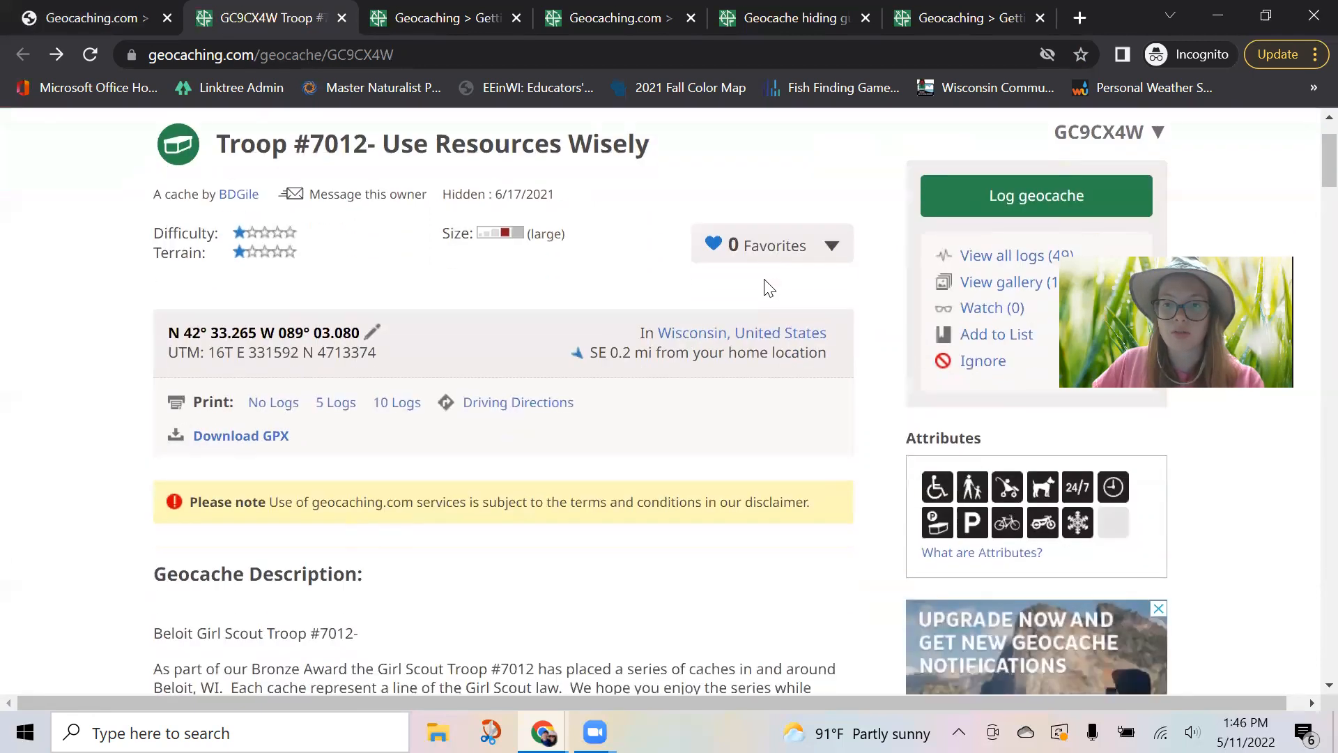
pyautogui.scroll(3, 490, 330)
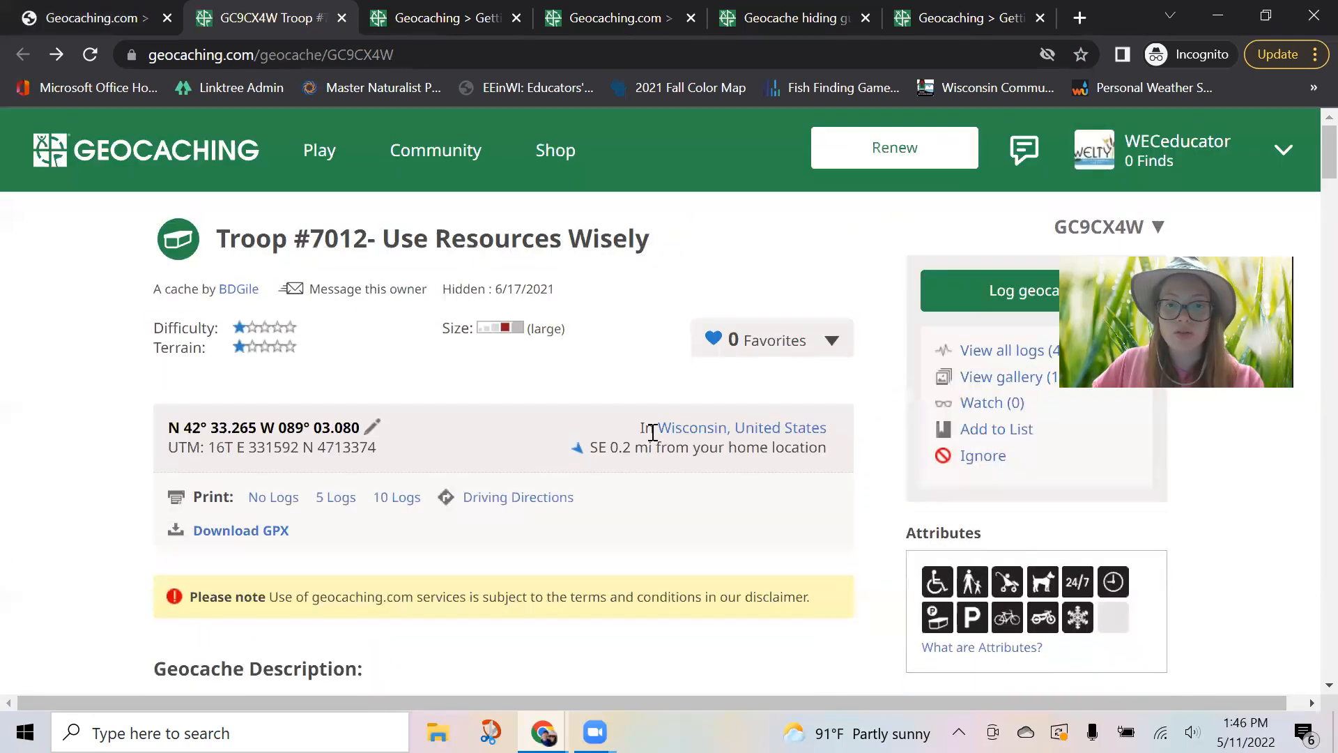
# Step: Open the account dashboard and view the public profile with its finds, hides and Favorite points
pyautogui.click(1145, 145)
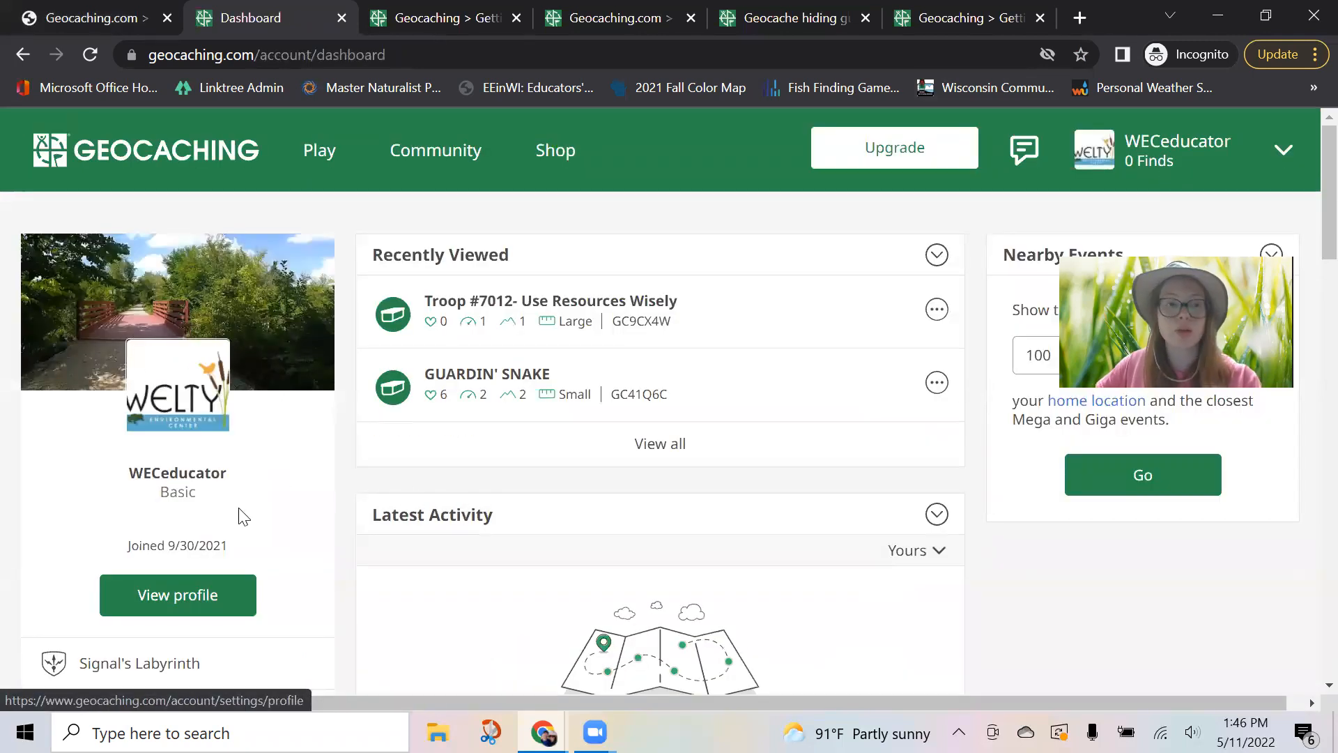
pyautogui.click(175, 594)
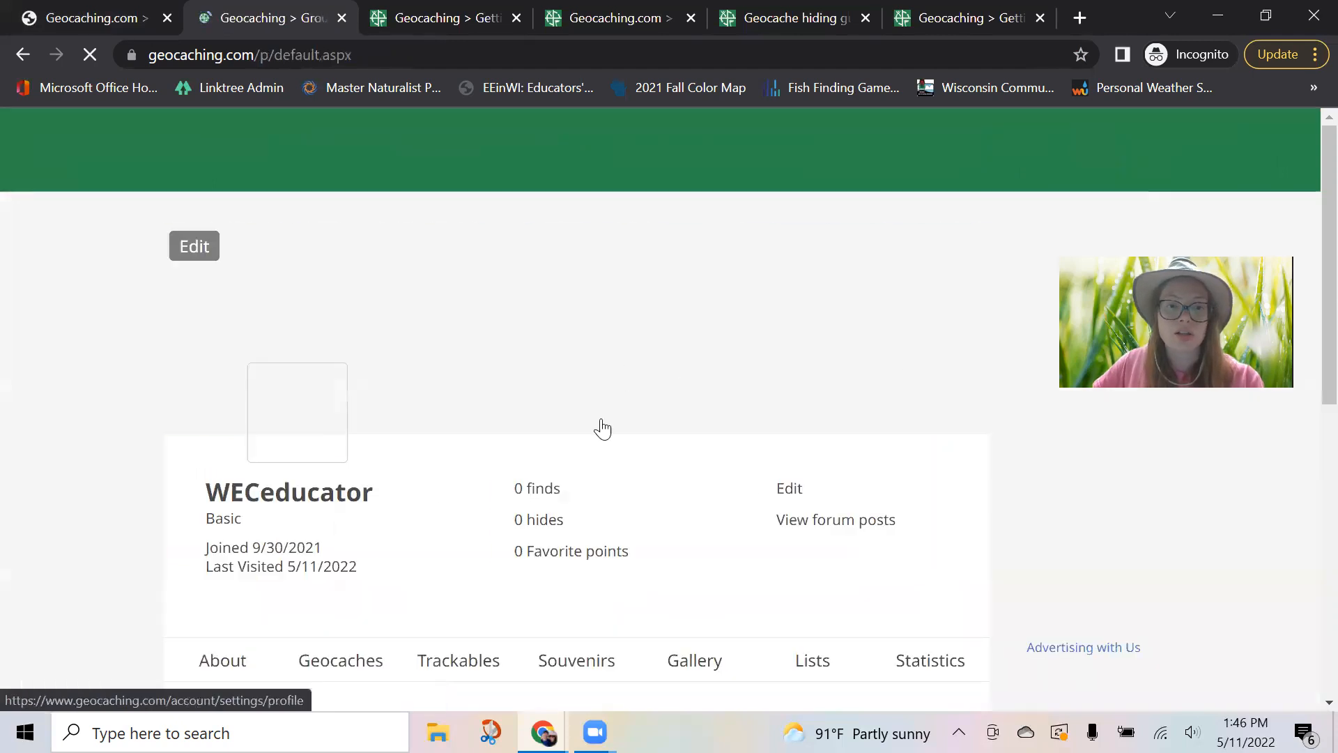
pyautogui.scroll(-2, 524, 294)
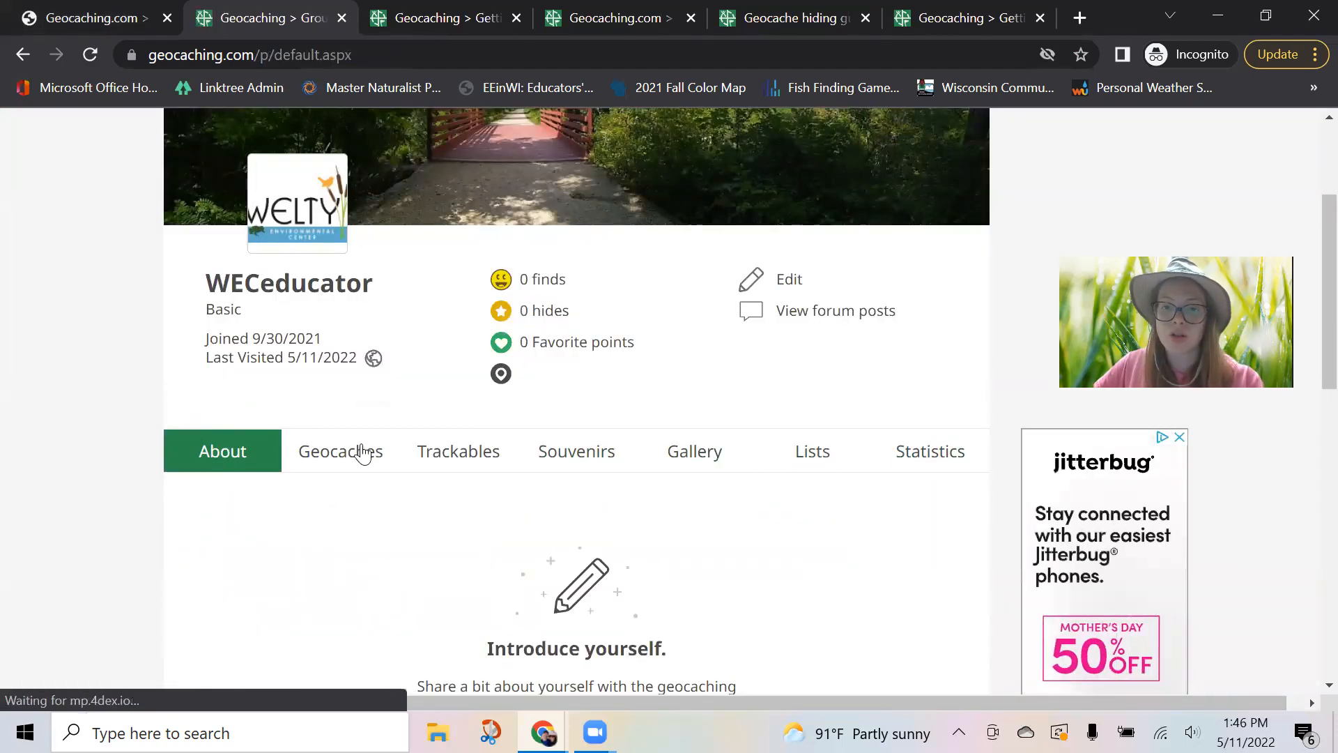
pyautogui.scroll(1, 143, 433)
pyautogui.scroll(3, 112, 435)
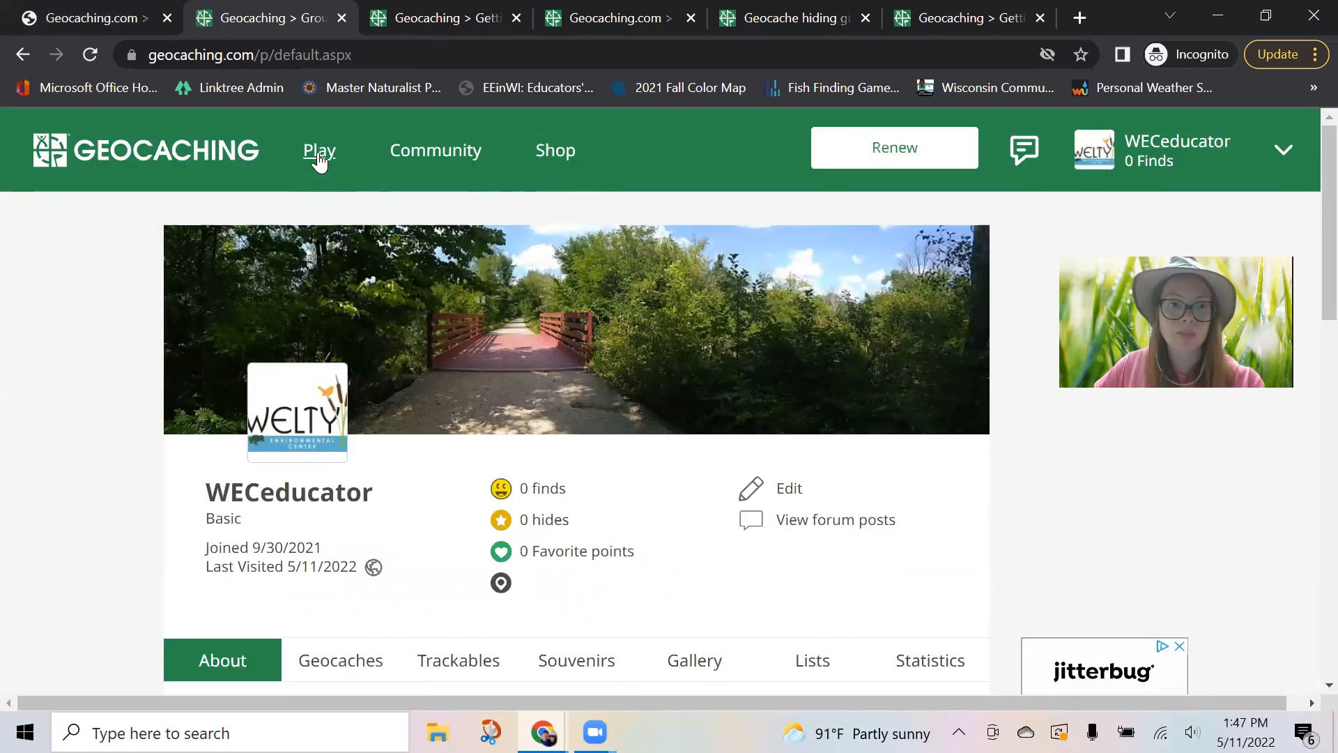
# Step: Go to the site's geocache search page and look through the quick searches and the nearby geocaches map section
pyautogui.click(180, 167)
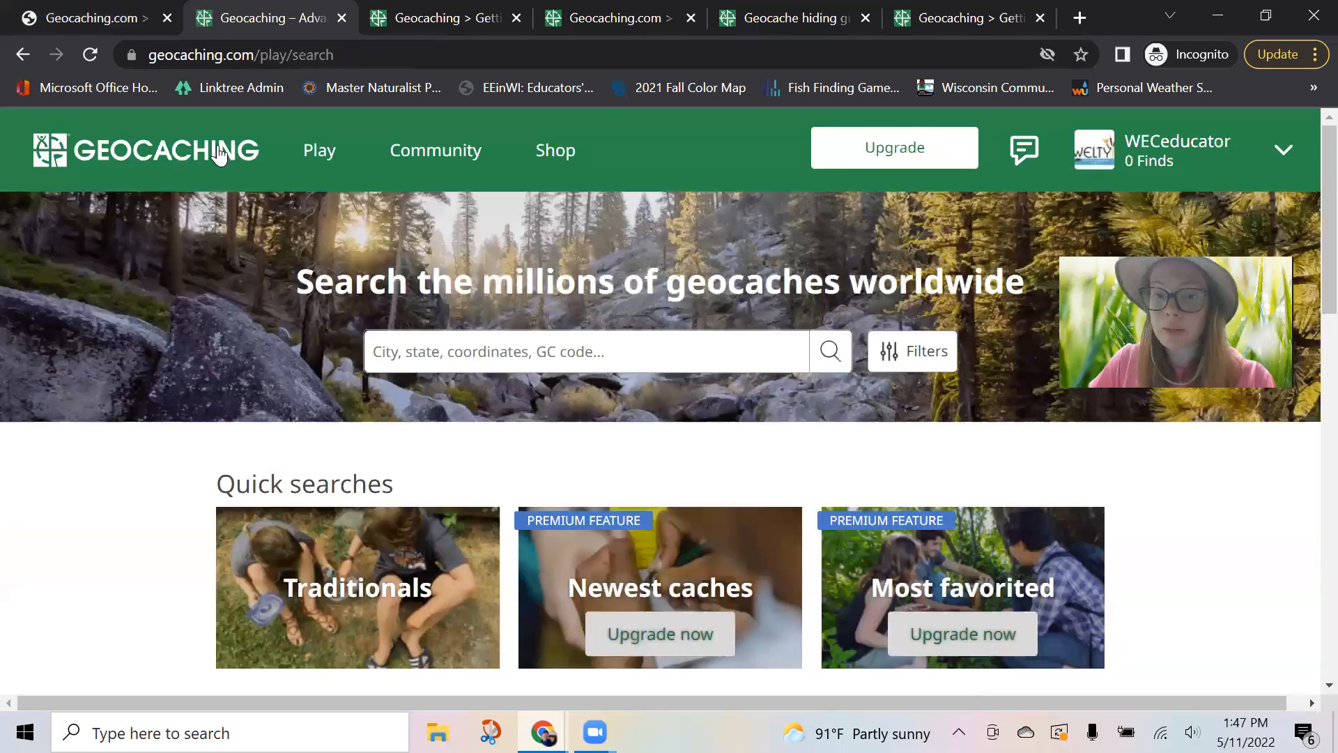
pyautogui.scroll(-3, 190, 358)
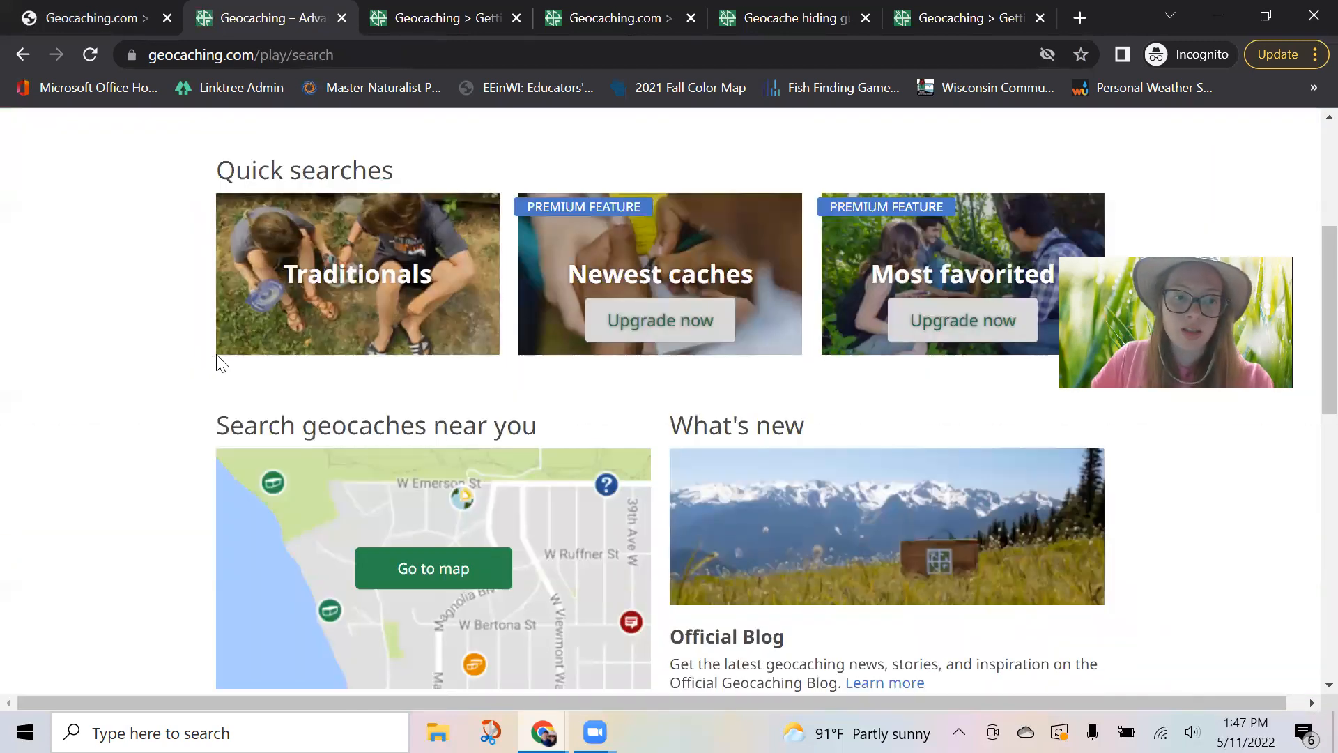